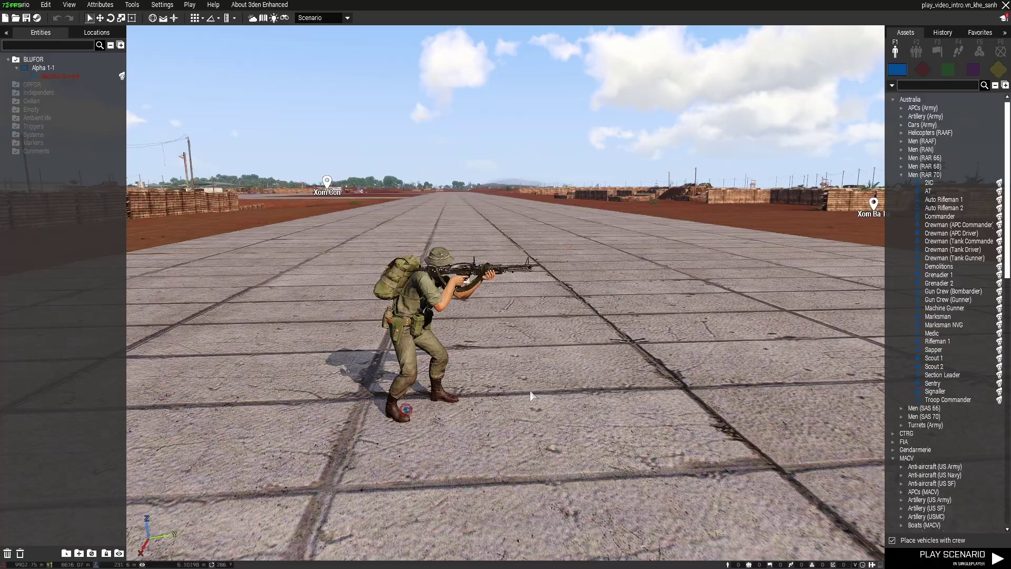
Step: Play the scenario in singleplayer to watch its intro video, and return to the scenario editor
key("ctrl+p")
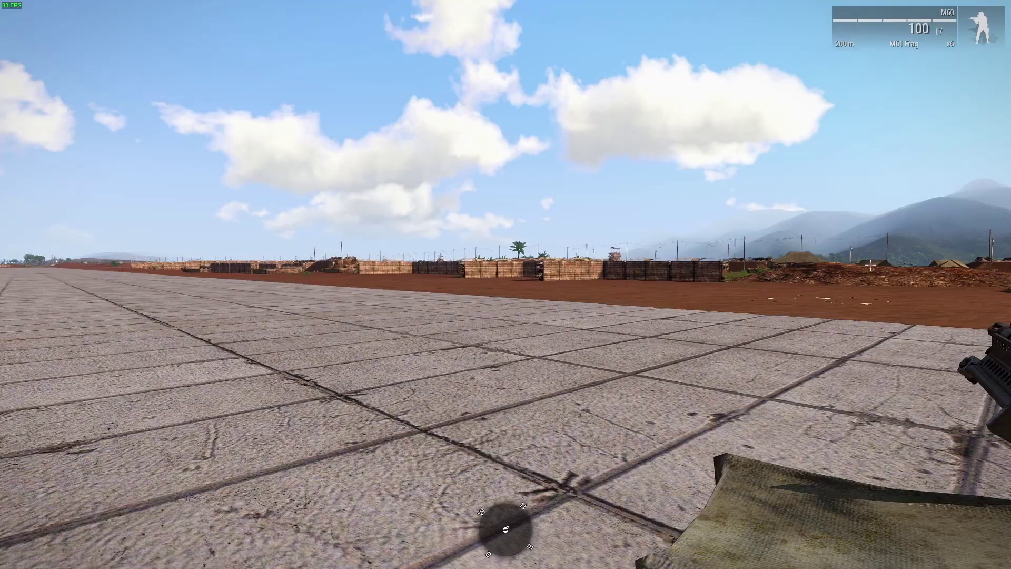
key("KP_Enter")
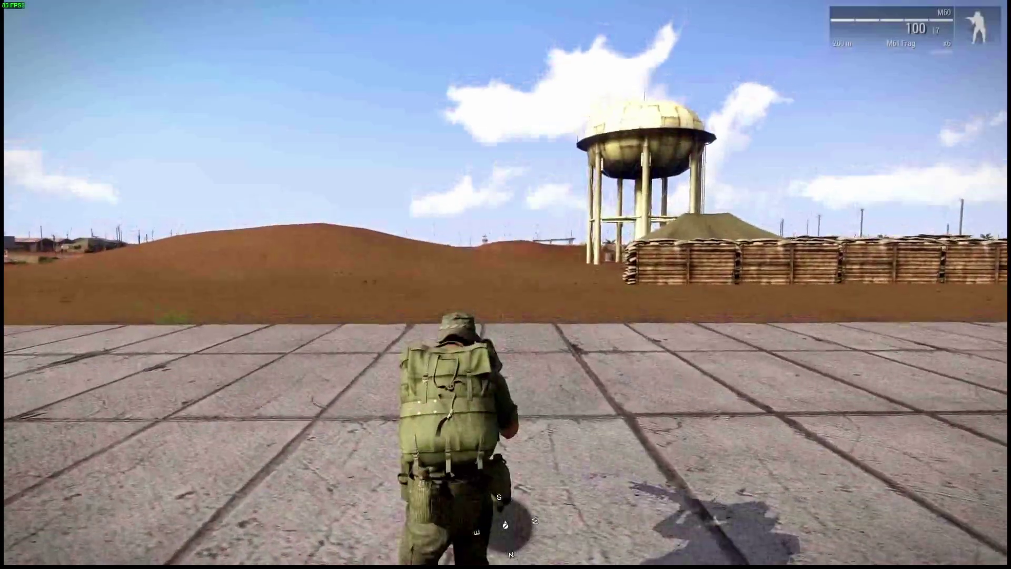
left_click(505, 284)
left_click(505, 284)
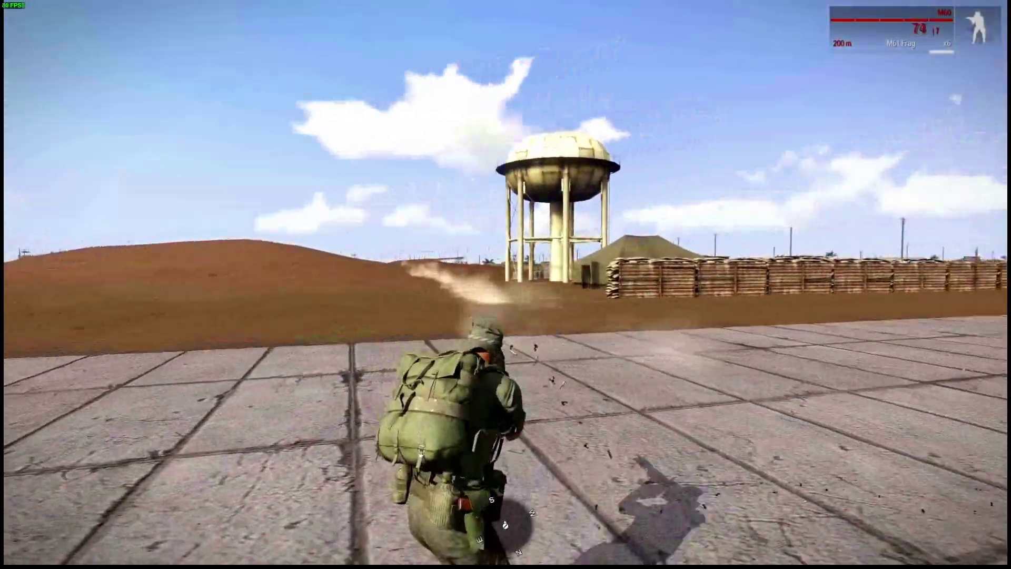
left_click(505, 285)
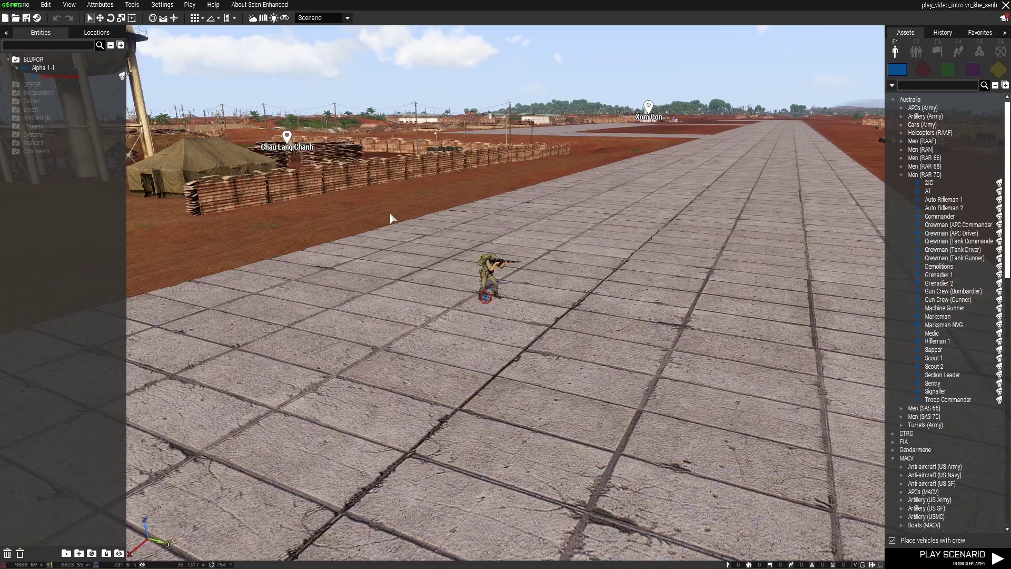
Step: Open the play_video_intro.vn_khe_sanh scenario folder and look over its mission files
left_click_drag(609, 295, 549, 300)
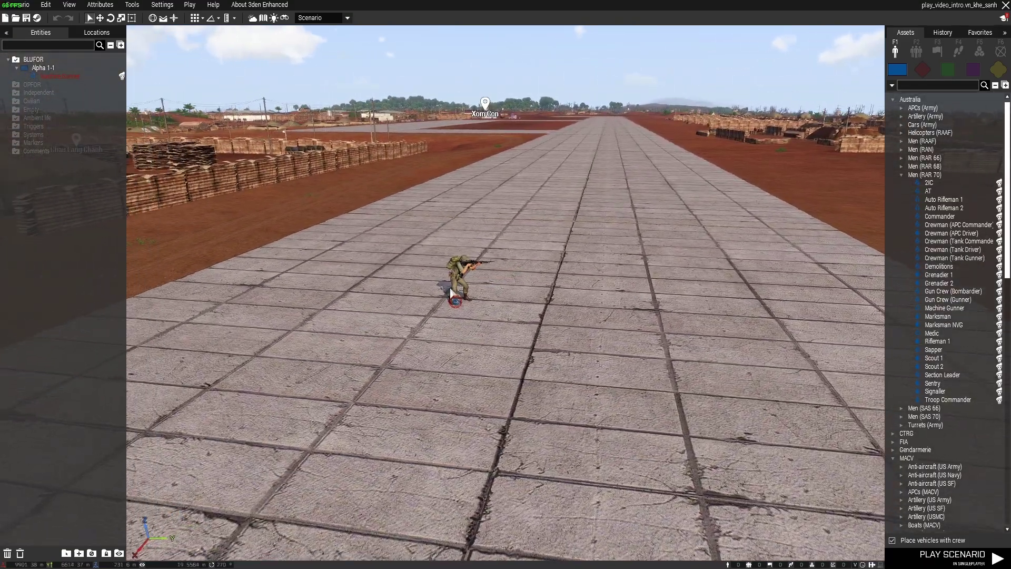
mouse_move(453, 293)
left_mouse_down()
mouse_move(565, 339)
mouse_move(190, 100)
left_mouse_up()
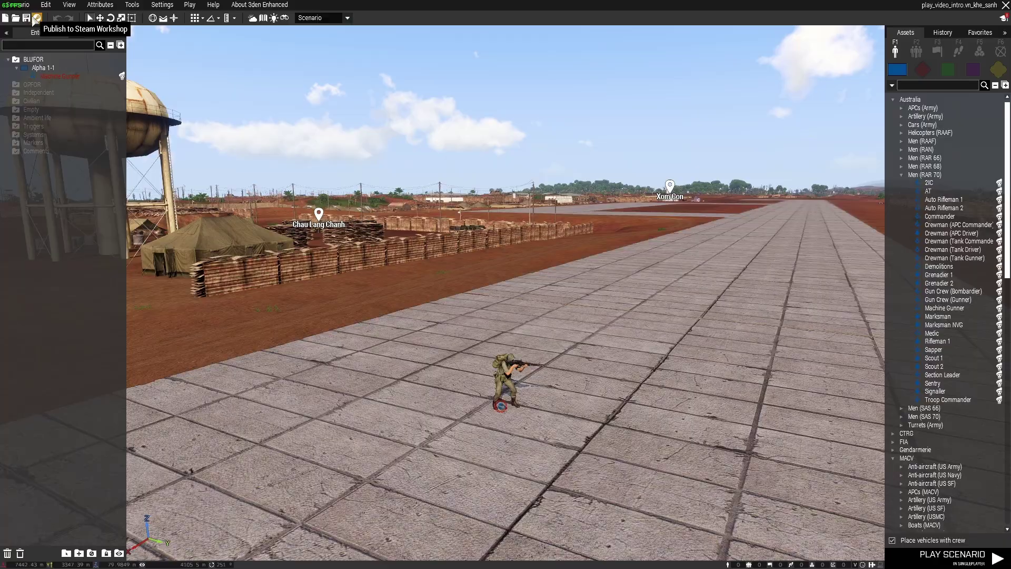
left_click(23, 6)
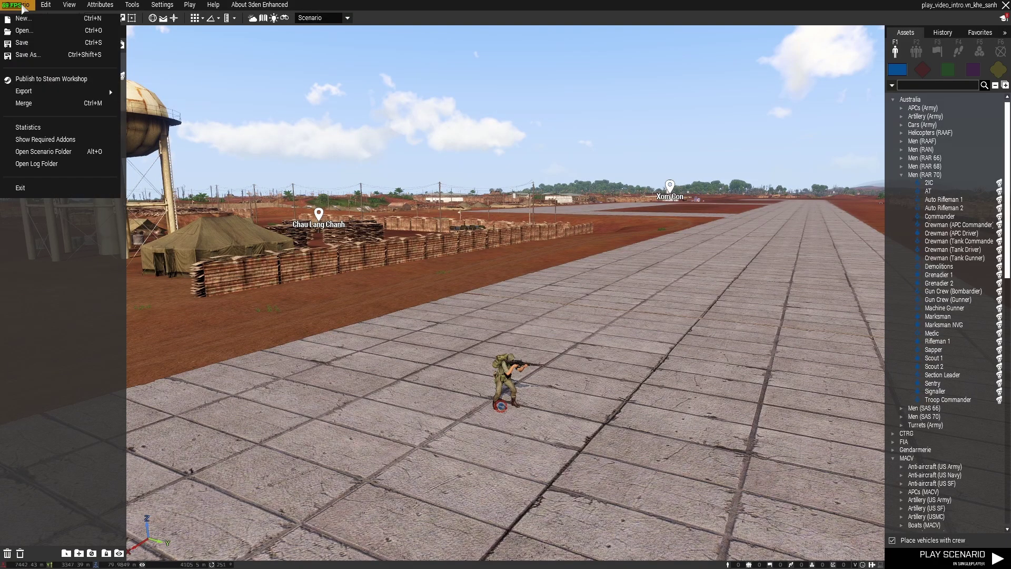
left_click(49, 152)
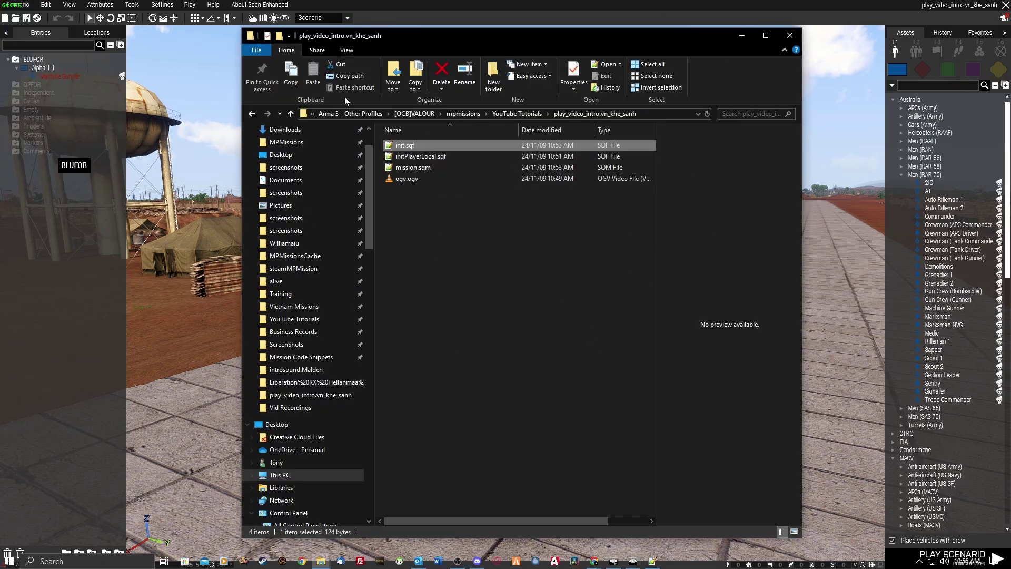
left_click(410, 169)
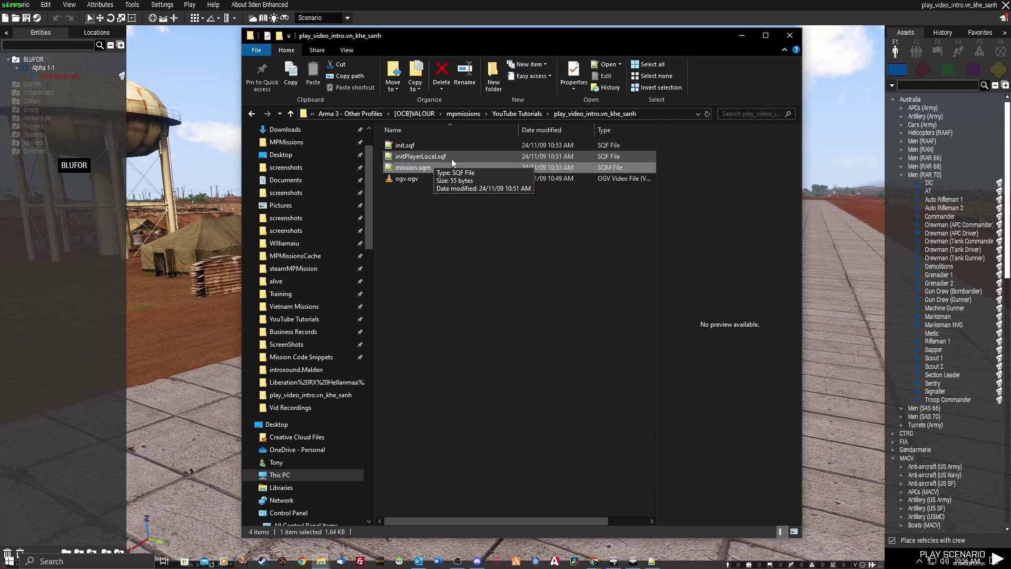
left_click(481, 248)
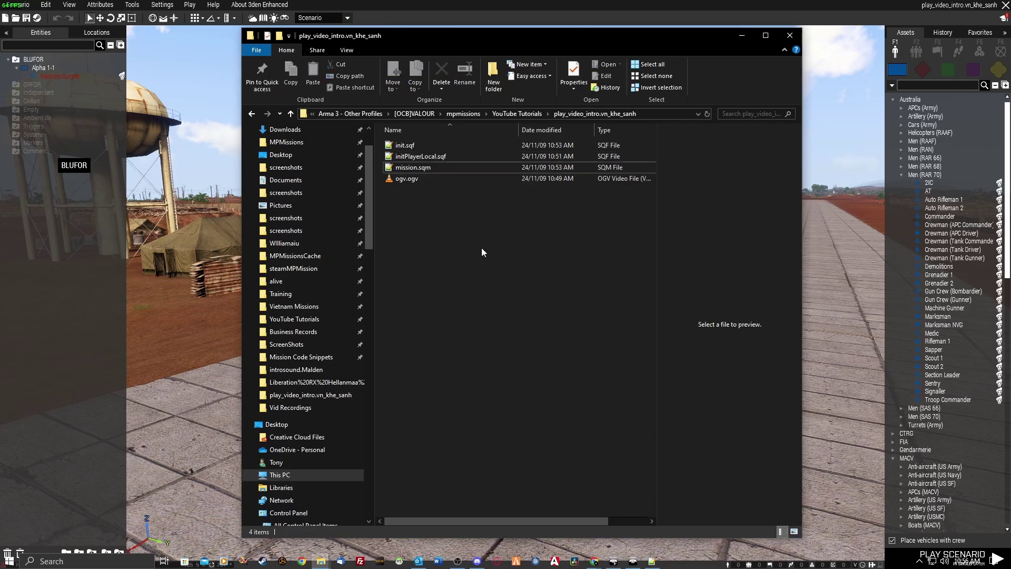
Step: Create a new text document in the mission folder and rename it test.sqf, accepting the extension change
right_click(433, 254)
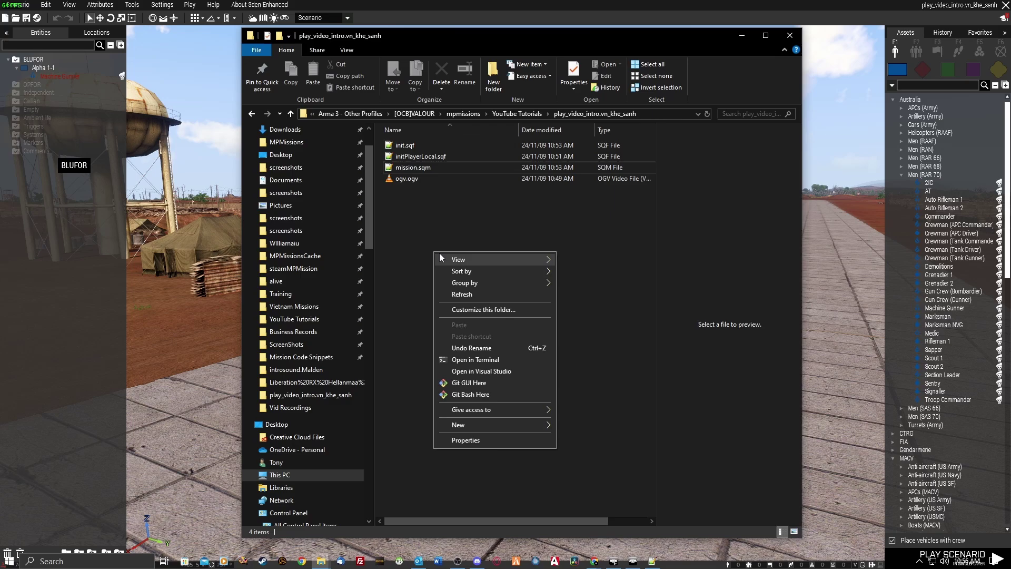
mouse_move(503, 422)
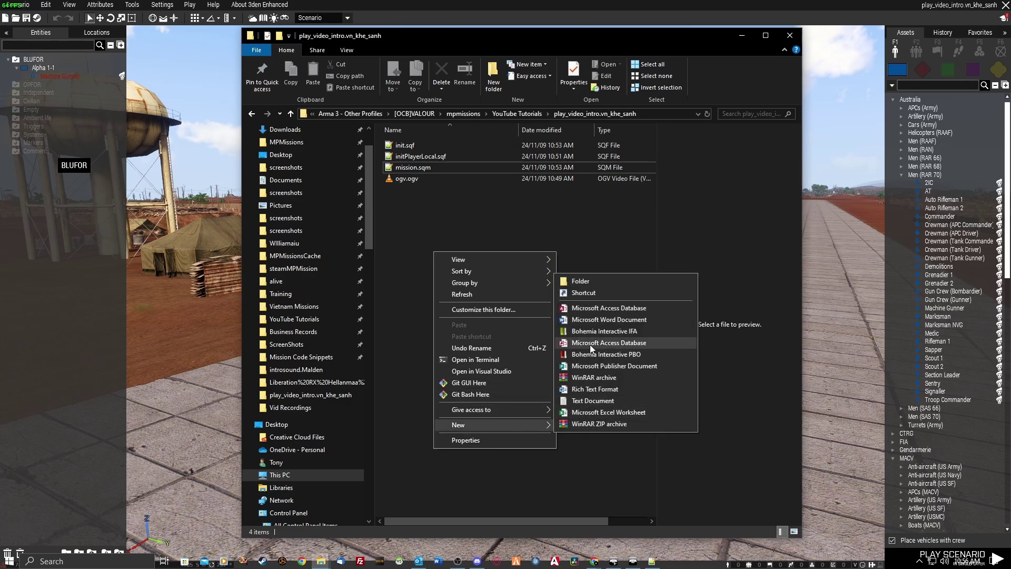
left_click(587, 400)
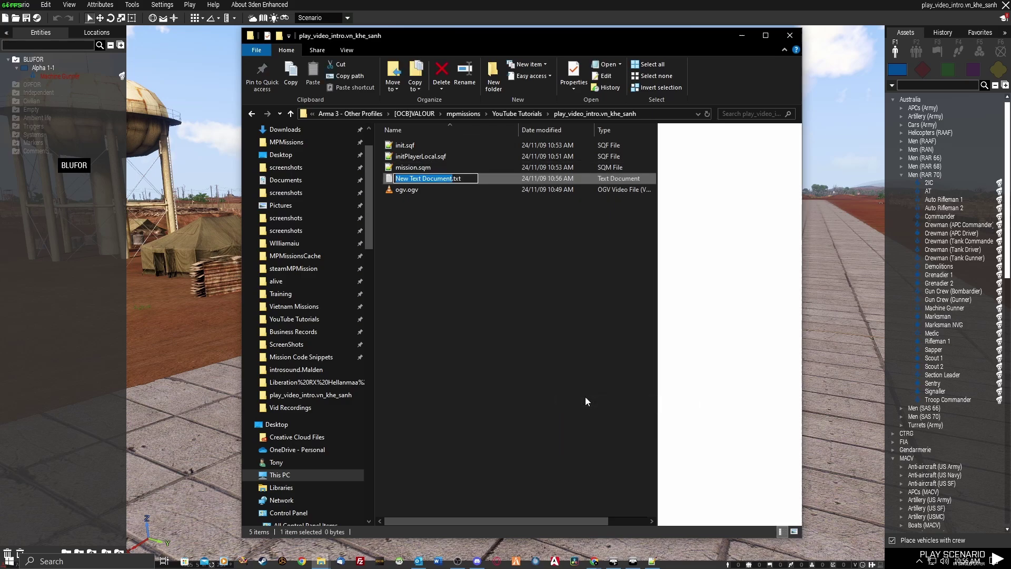
type("test")
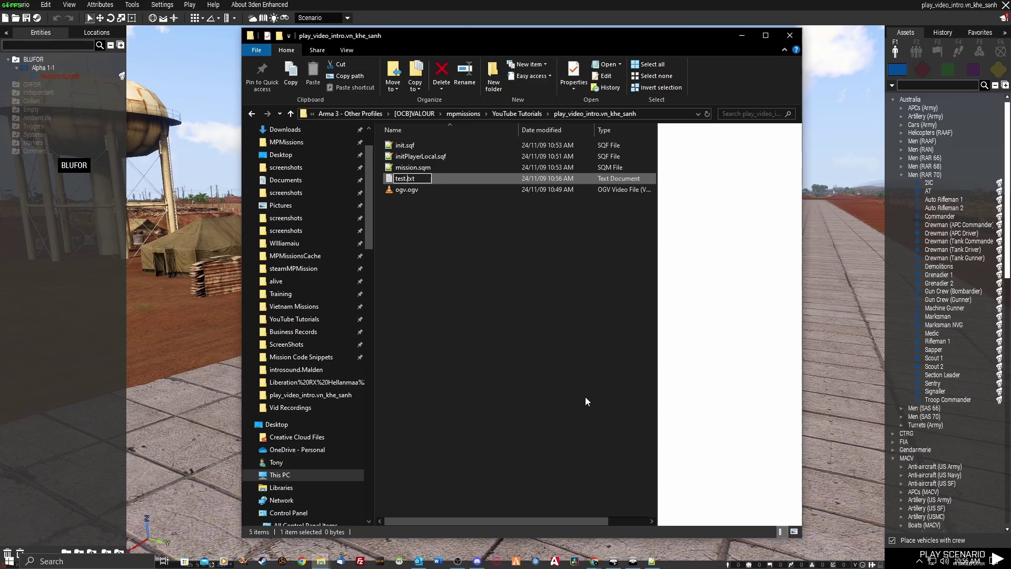
key("Delete")
key("Delete")
key("Delete")
key("Delete")
type(".sqf")
key("Return")
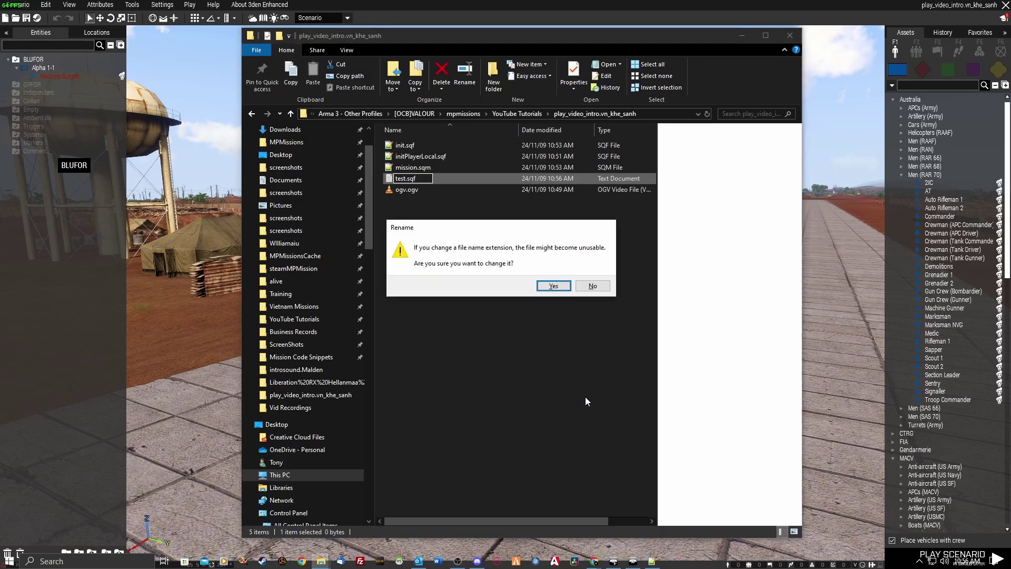
key("Return")
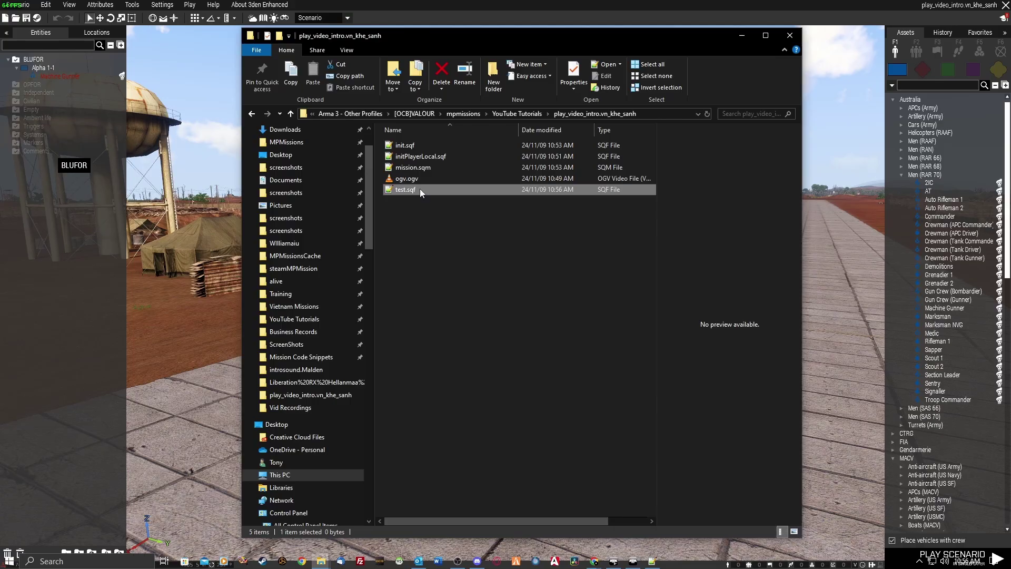
Step: Delete the test.sqf file from the mission folder
key("Delete")
key("Return")
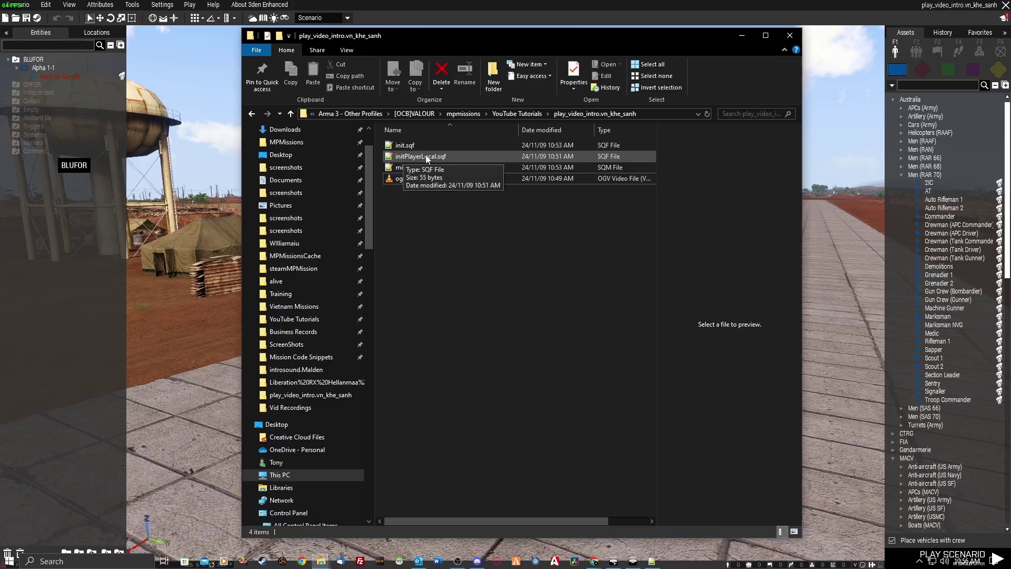
Step: Open initPlayerLocal.sqf in Notepad++, examine its sleep delay and BIS_fnc_PlayVideo line for ogv.ogv, and close the editor
double_click(444, 156)
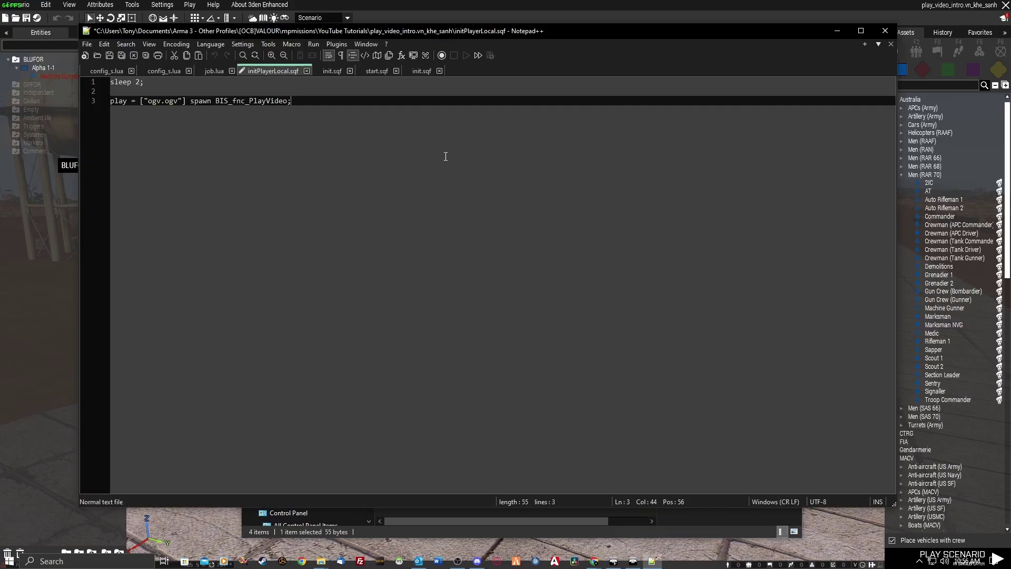
left_click(429, 22)
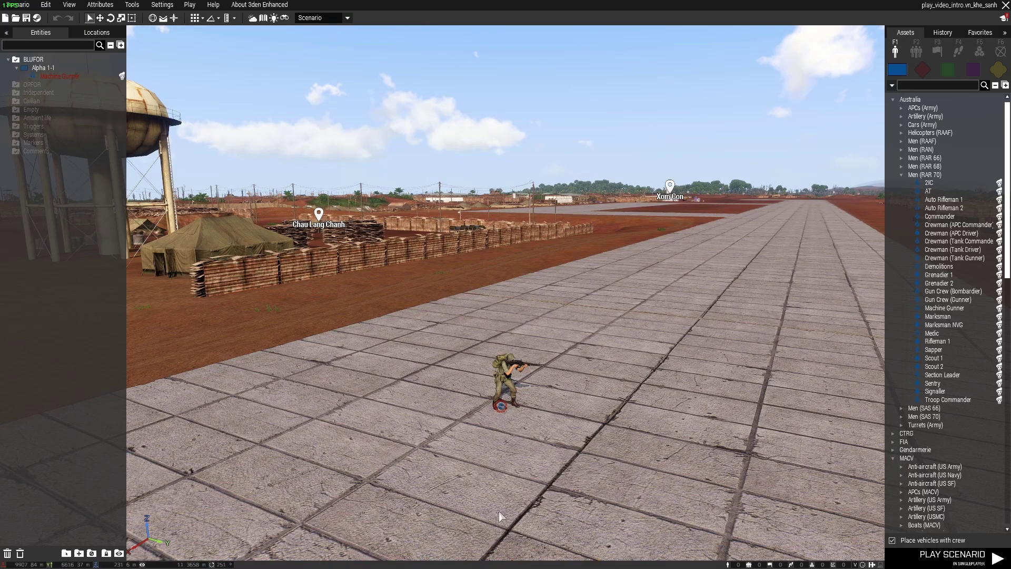
key("alt+Tab")
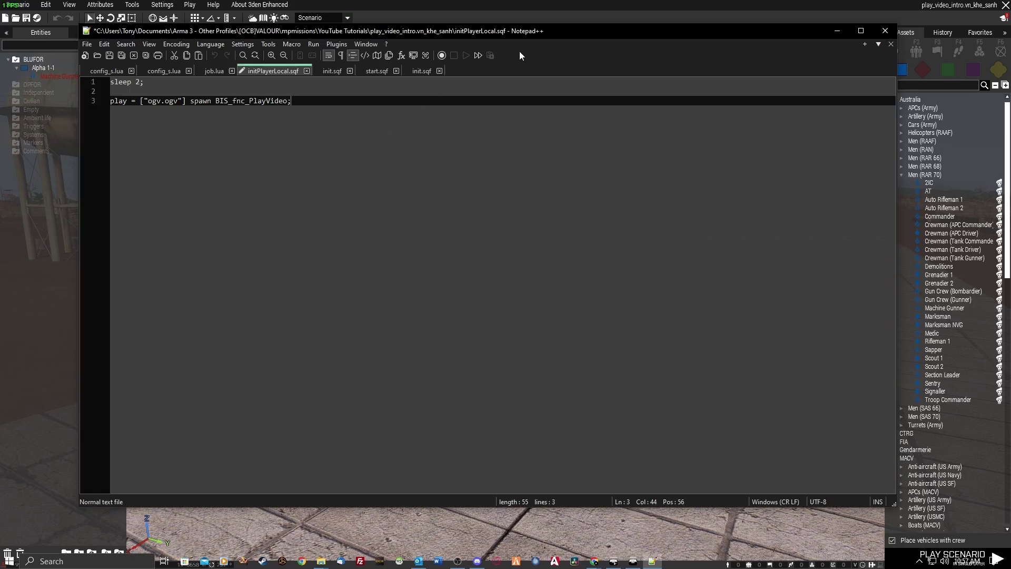
left_click_drag(211, 30, 440, 143)
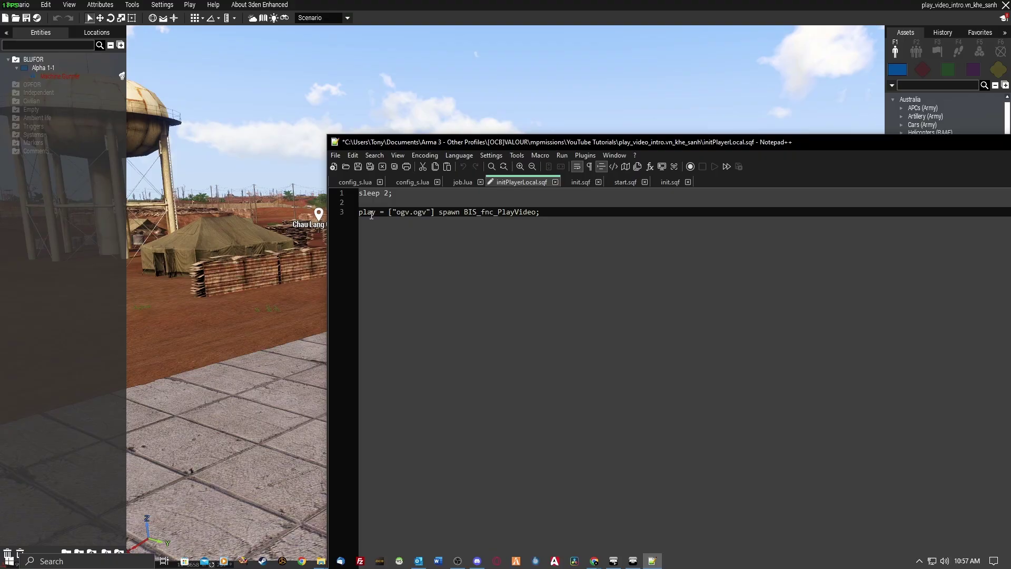
left_click_drag(396, 212, 456, 216)
left_click_drag(660, 143, 506, 73)
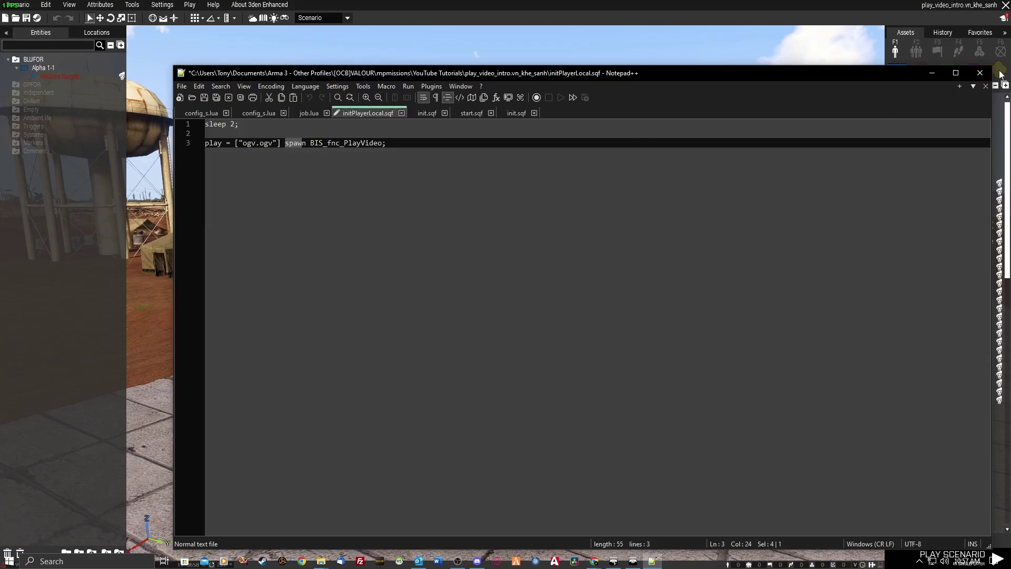
left_click(980, 74)
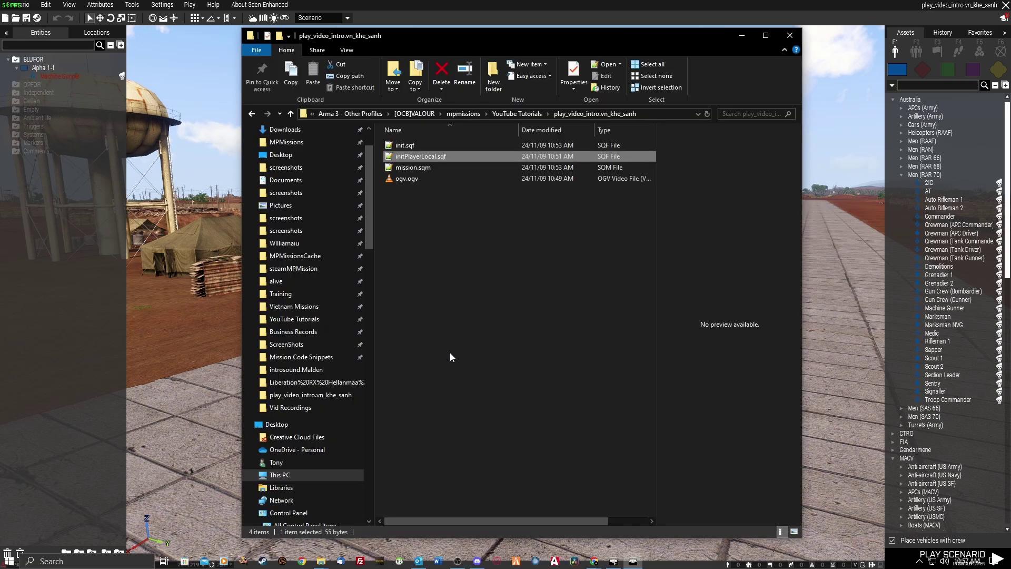
Step: Open init.sqf in Notepad++, examine its titleText fade and sleep commands, and close the editor
double_click(418, 145)
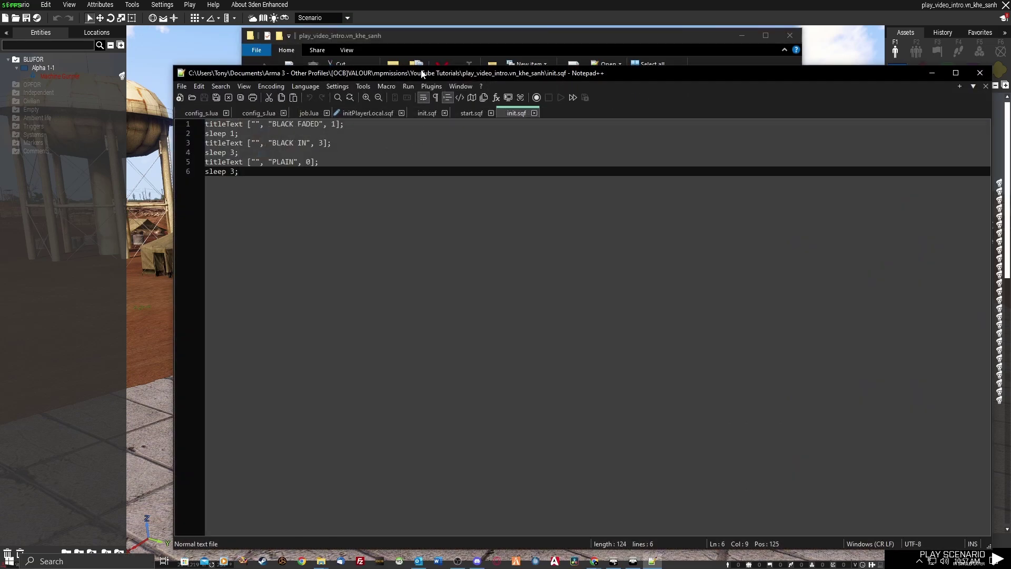
left_click_drag(421, 73, 588, 110)
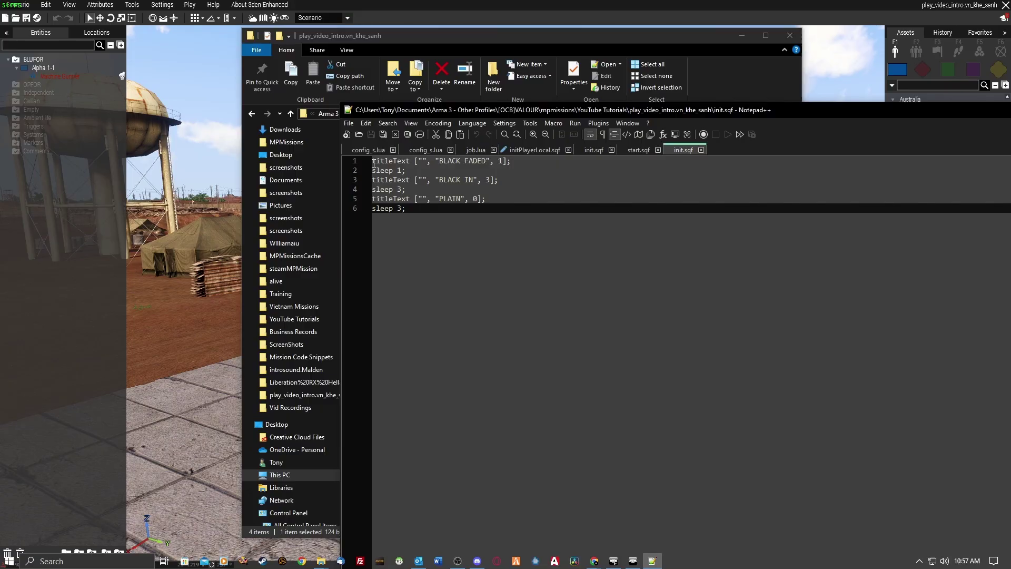
left_click_drag(372, 161, 406, 208)
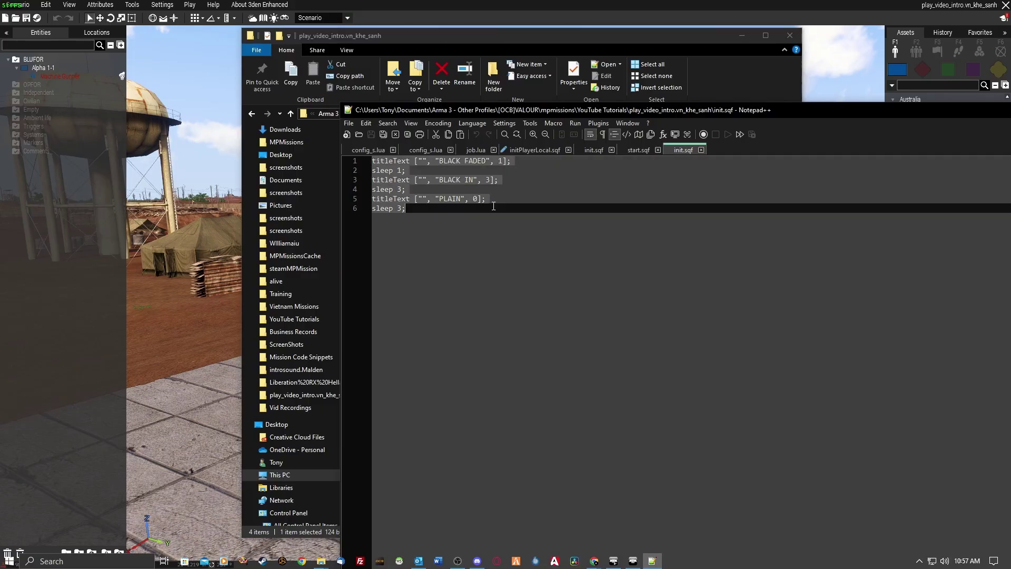
left_click(473, 247)
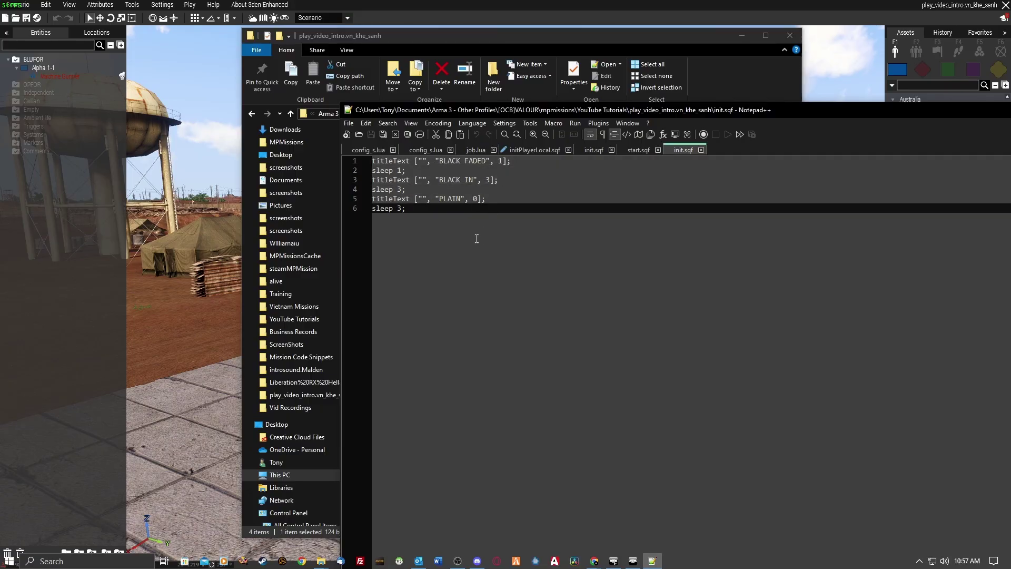
left_click_drag(555, 112, 446, 85)
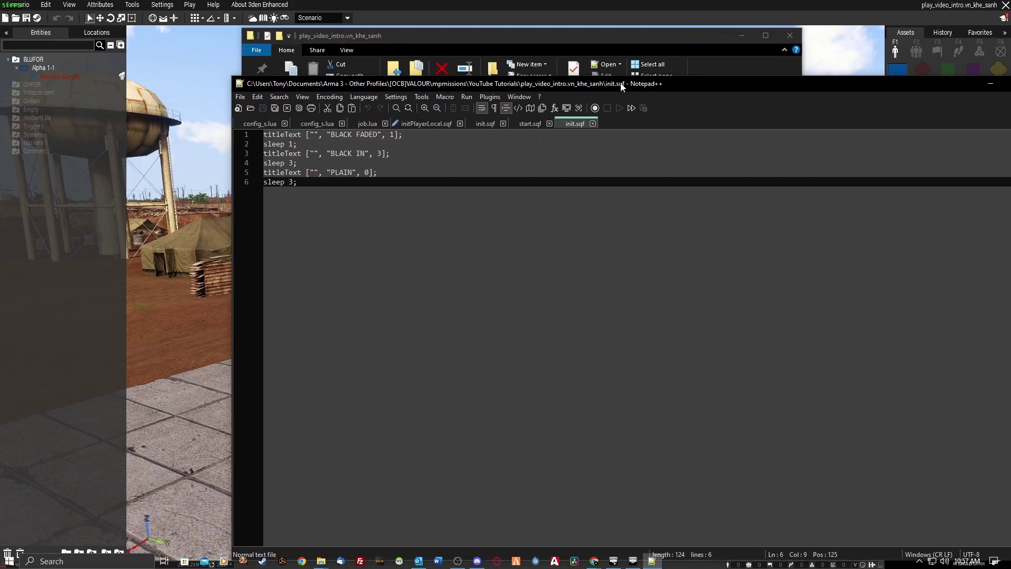
left_click_drag(623, 86, 642, 86)
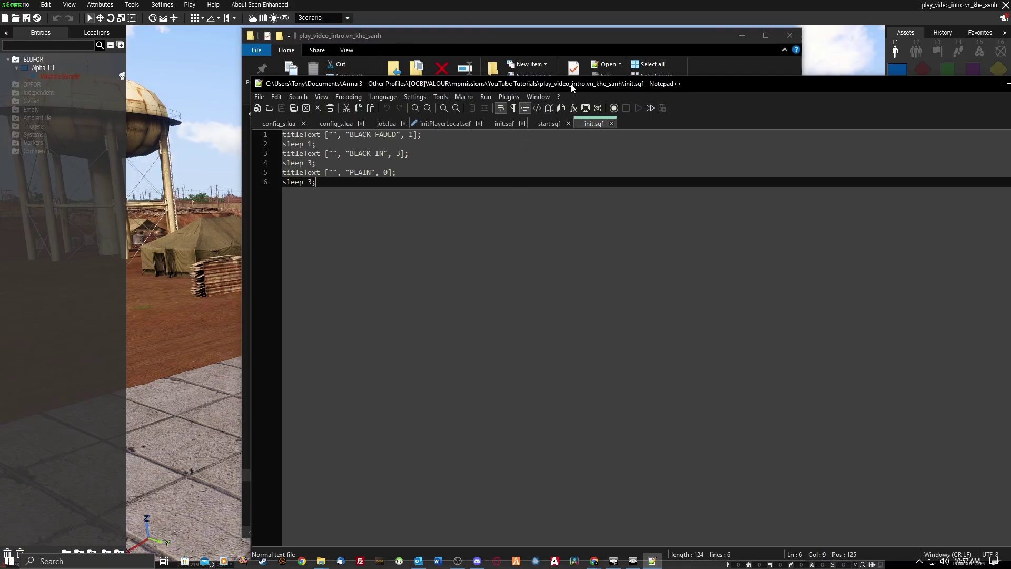
left_click_drag(572, 88, 501, 74)
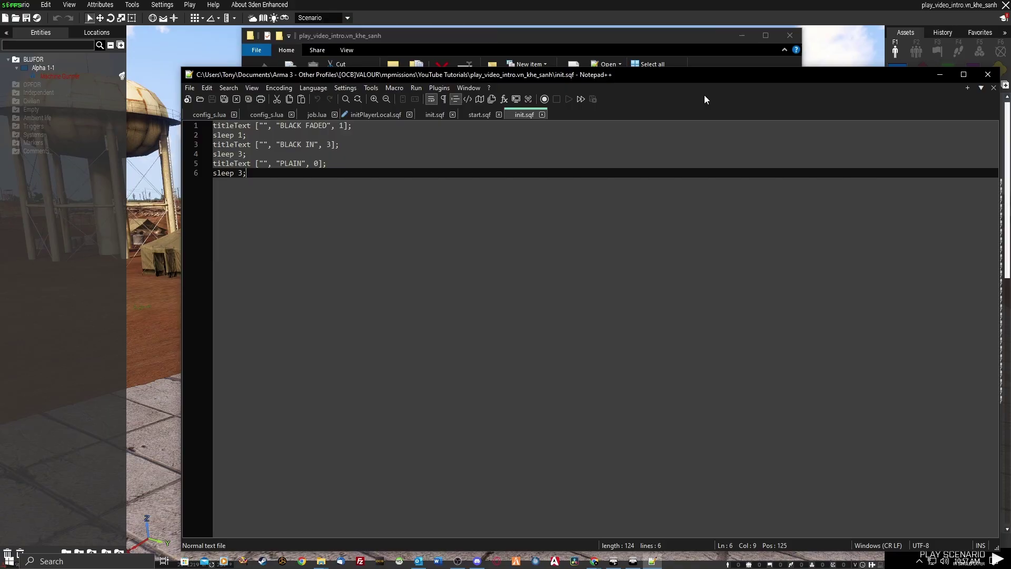
left_click(987, 74)
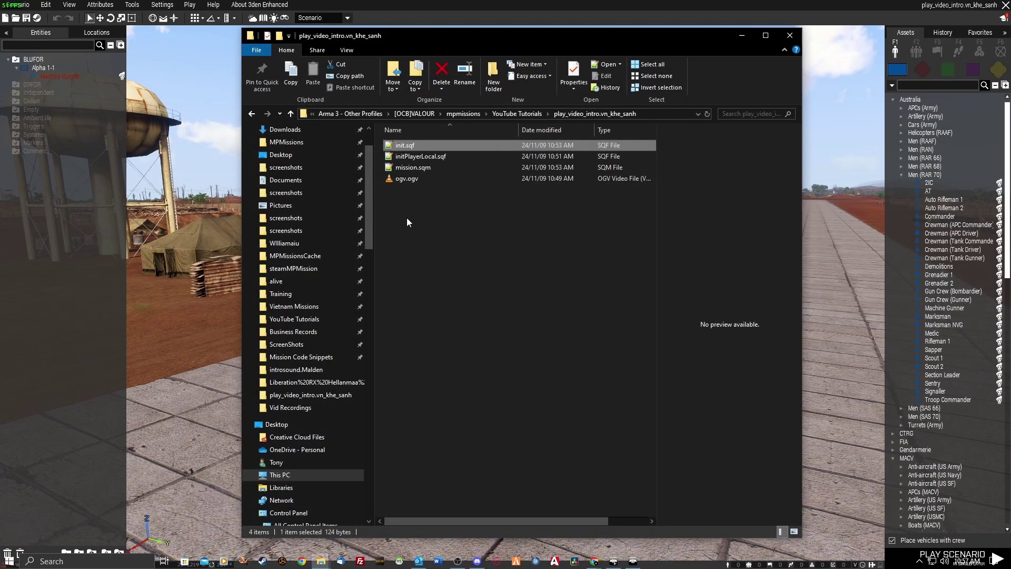
Step: Preview the ogv.ogv video file in the mission folder and clear the selection
left_click(401, 179)
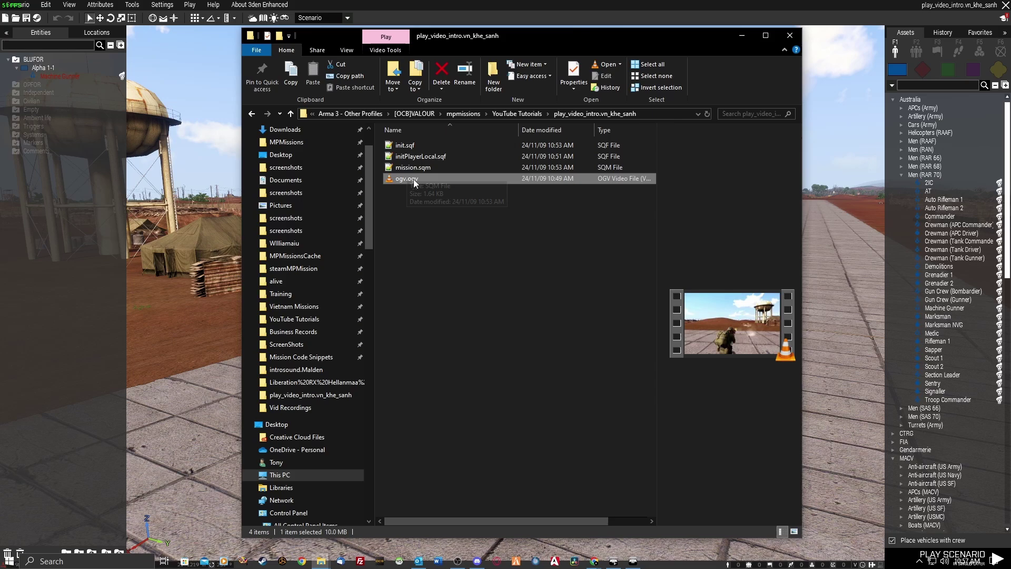
left_click(410, 199)
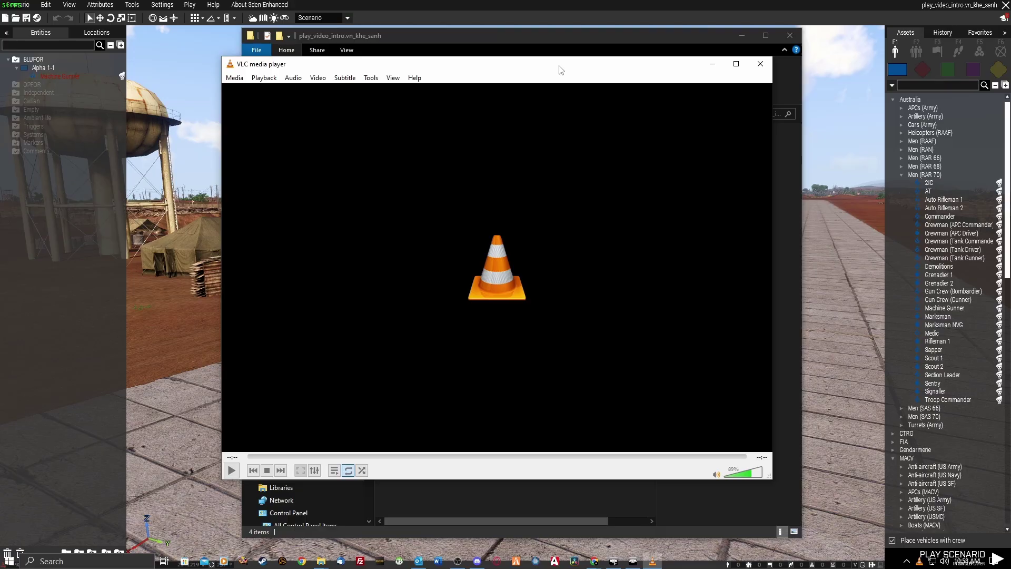
left_click_drag(561, 70, 554, 70)
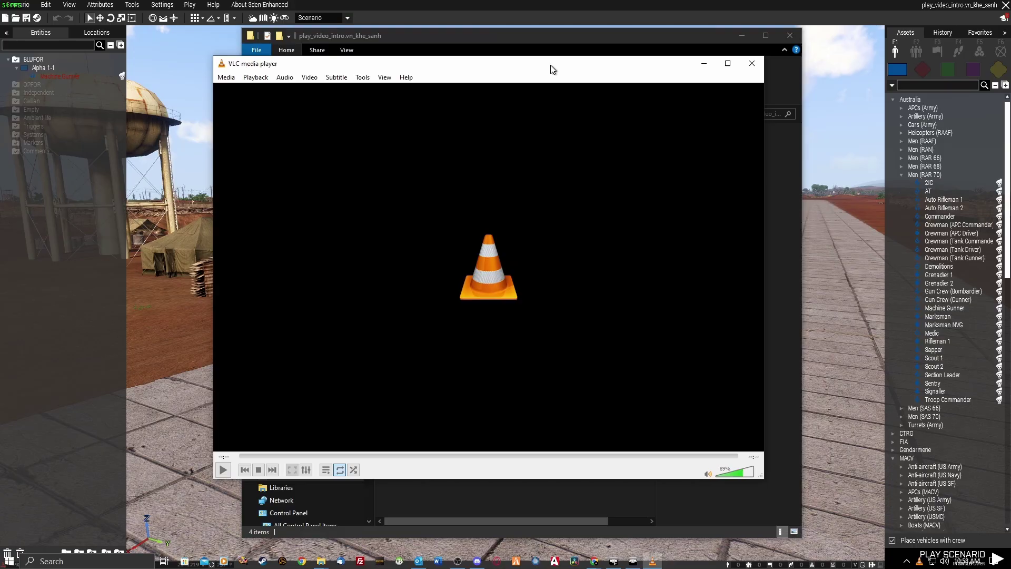
left_click(227, 80)
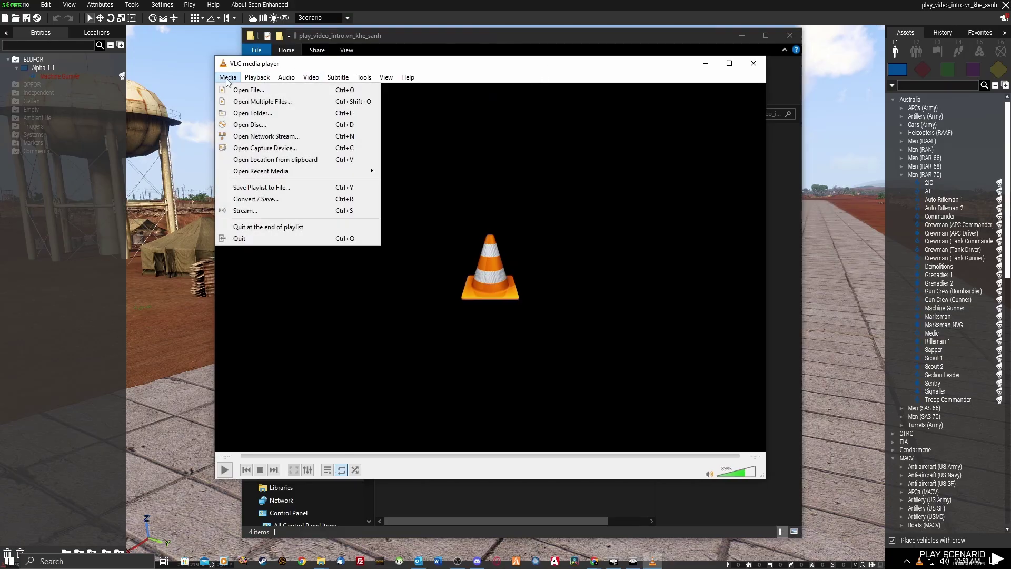
left_click(266, 200)
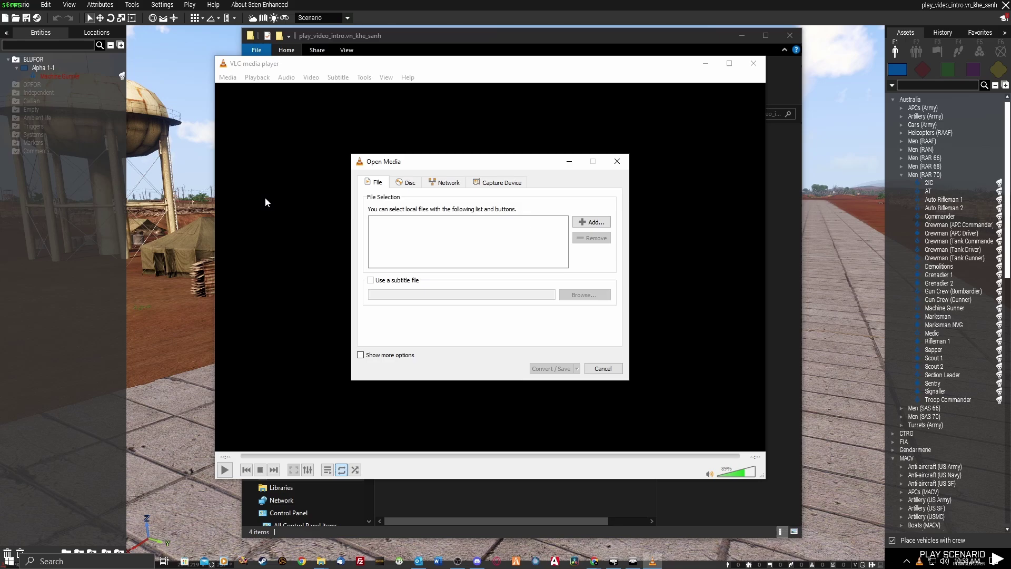
left_click(593, 222)
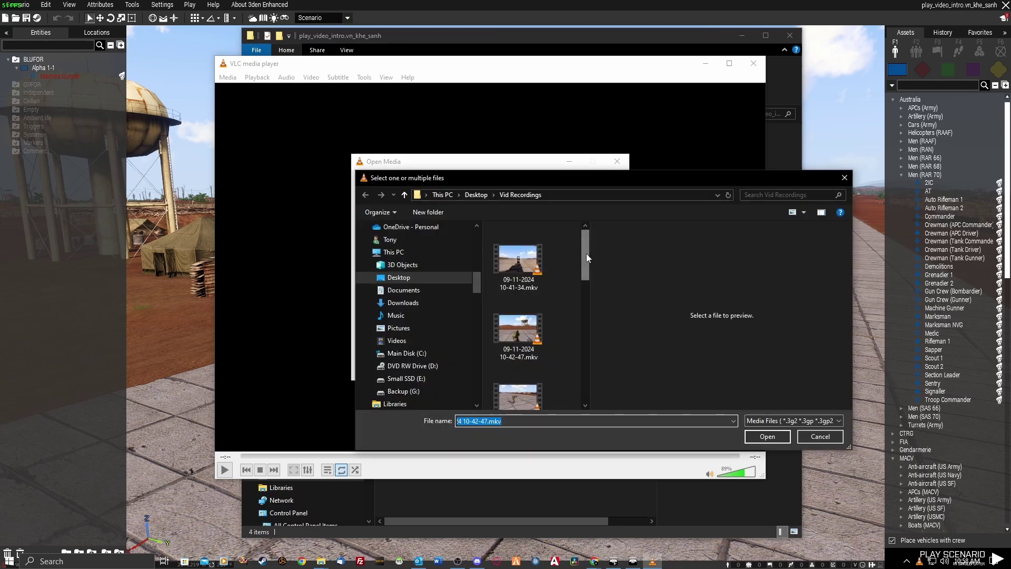
left_click_drag(586, 254, 585, 286)
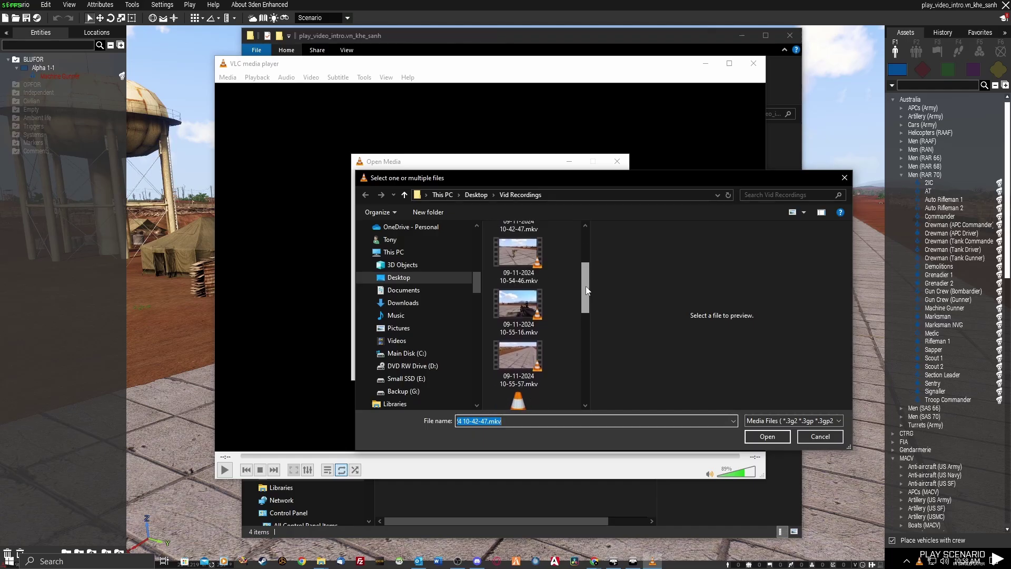
left_click(514, 308)
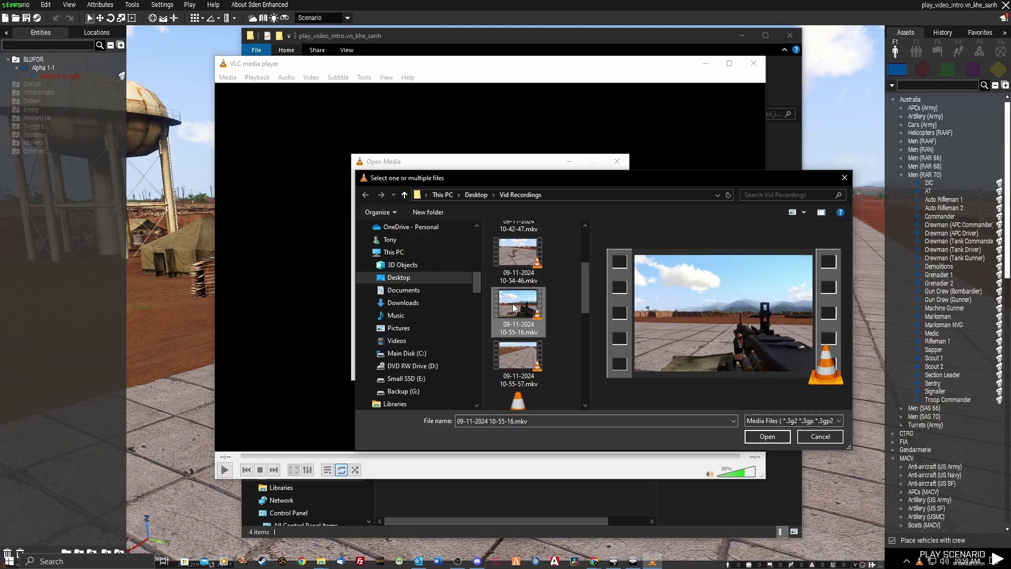
left_click(766, 435)
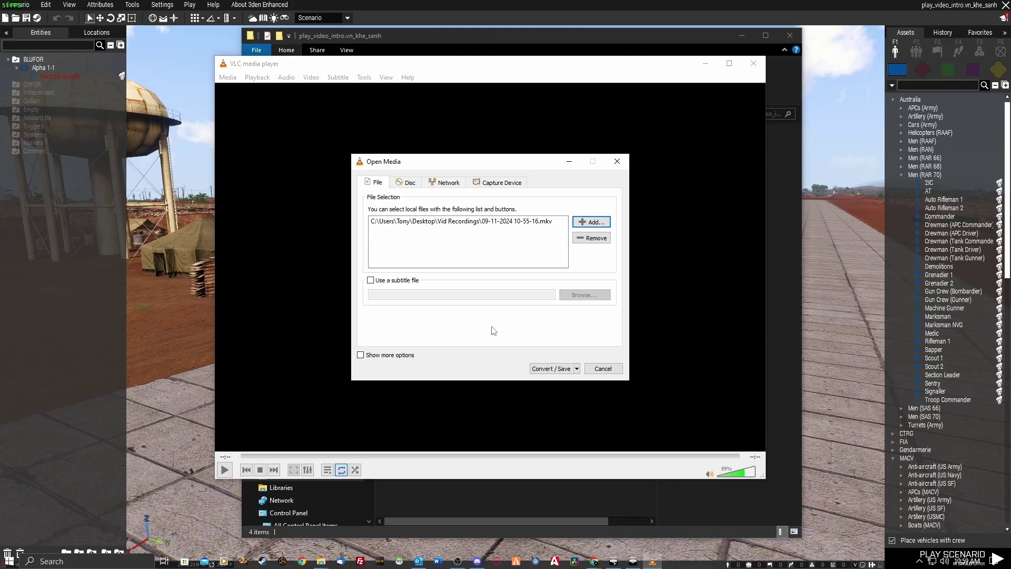
left_click(552, 367)
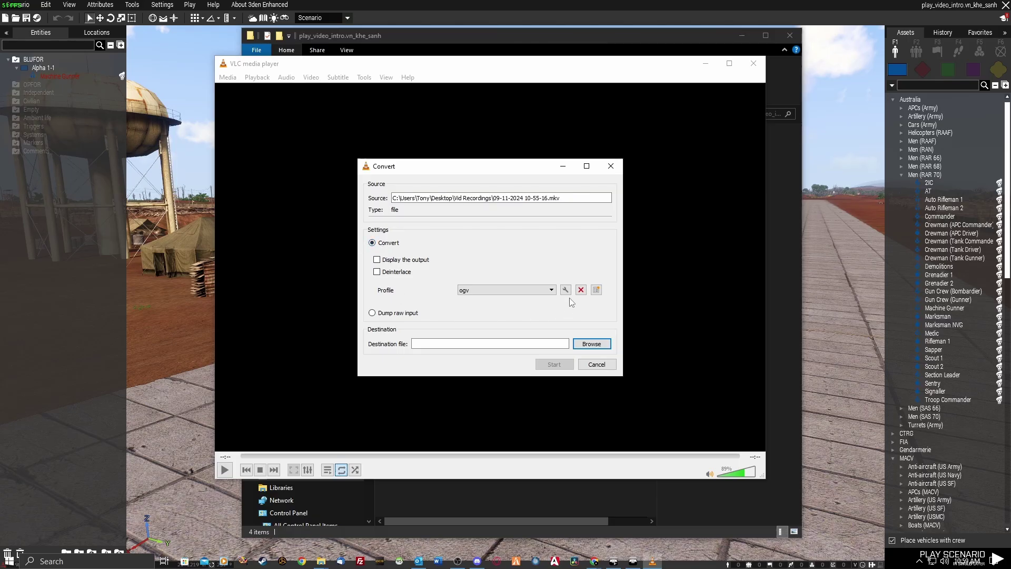
Step: Start a new conversion profile and set its encapsulation to Ogg/Ogm
left_click(552, 290)
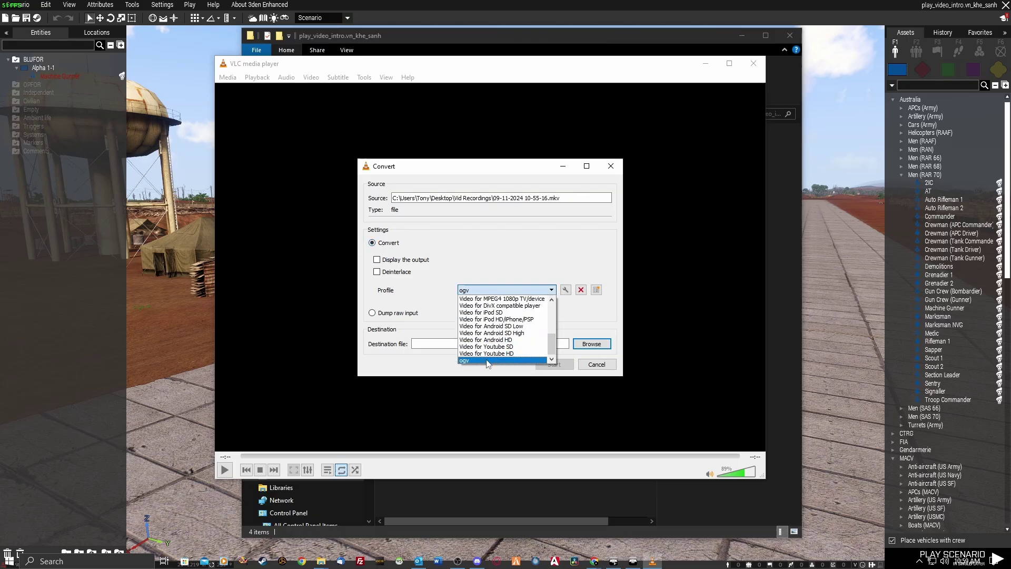
left_click(463, 360)
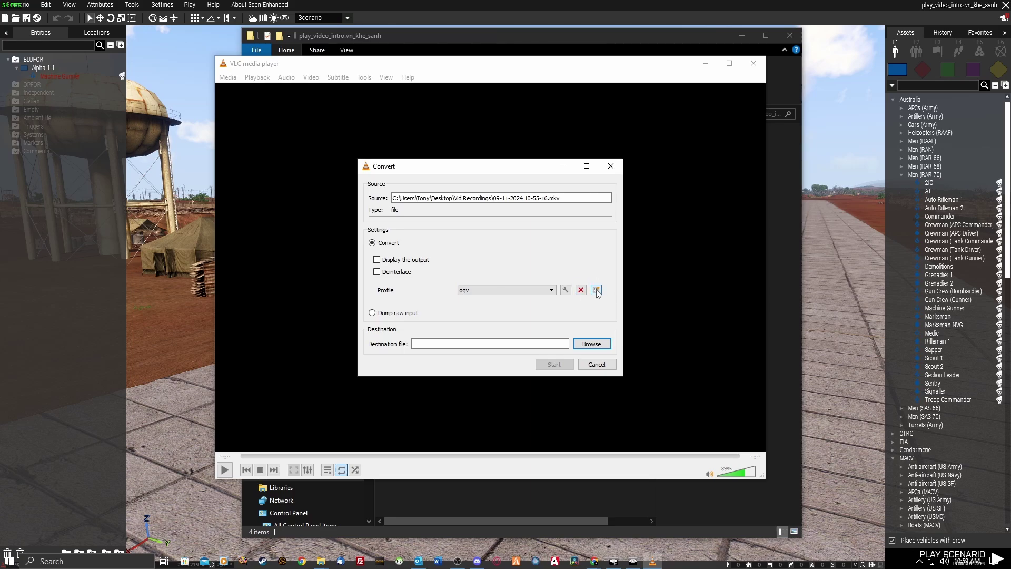
left_click(596, 289)
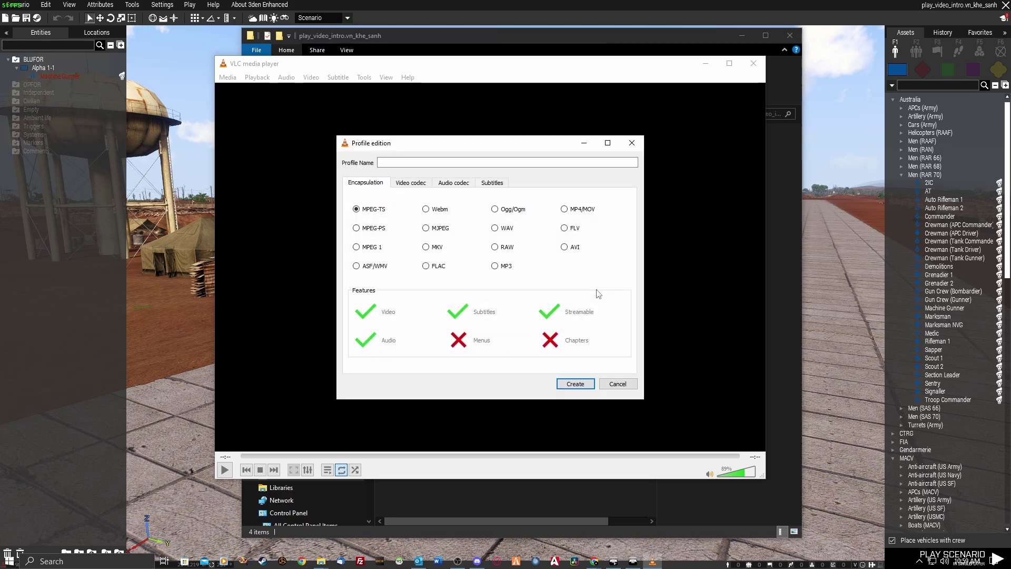
left_click(495, 210)
Step: Enable video in the new profile and choose Theora as its video codec
left_click(411, 184)
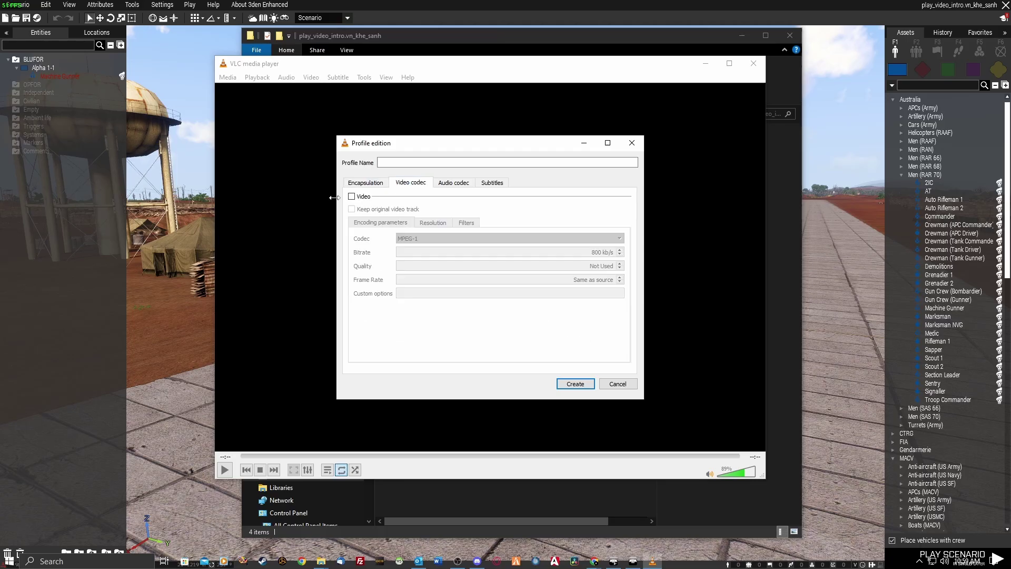
left_click(352, 197)
left_click(604, 243)
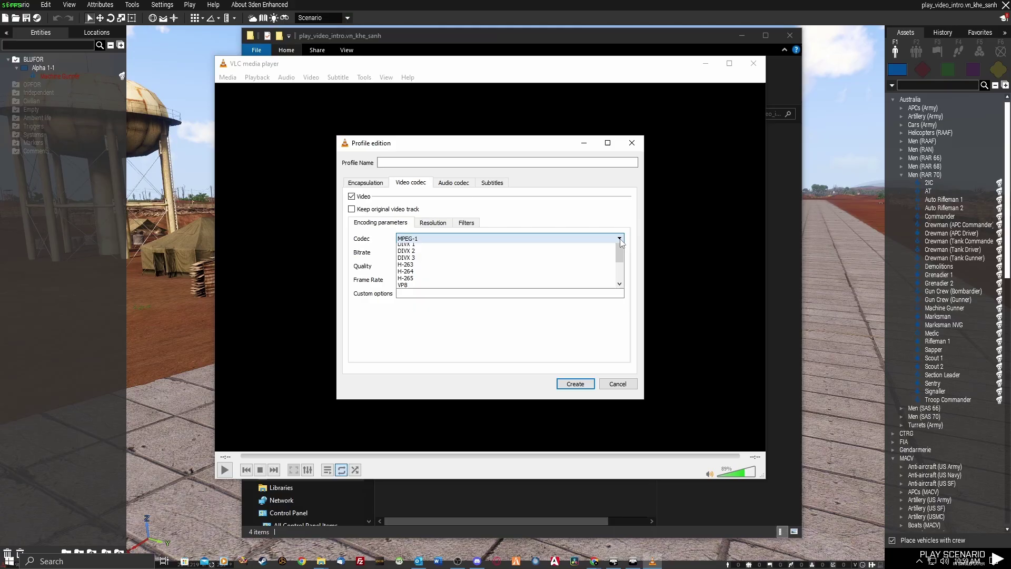
left_click_drag(621, 263, 619, 298)
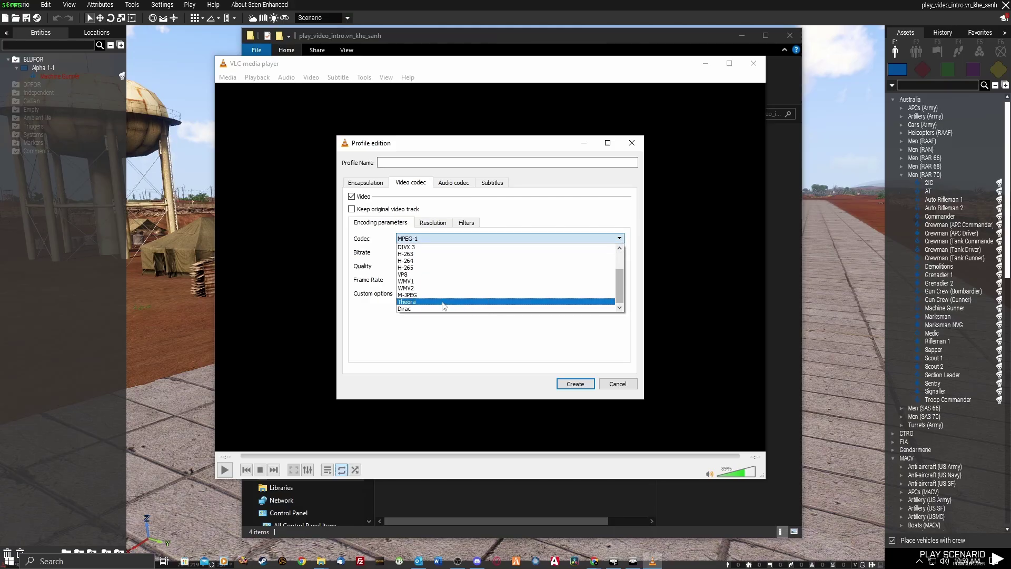
left_click(411, 302)
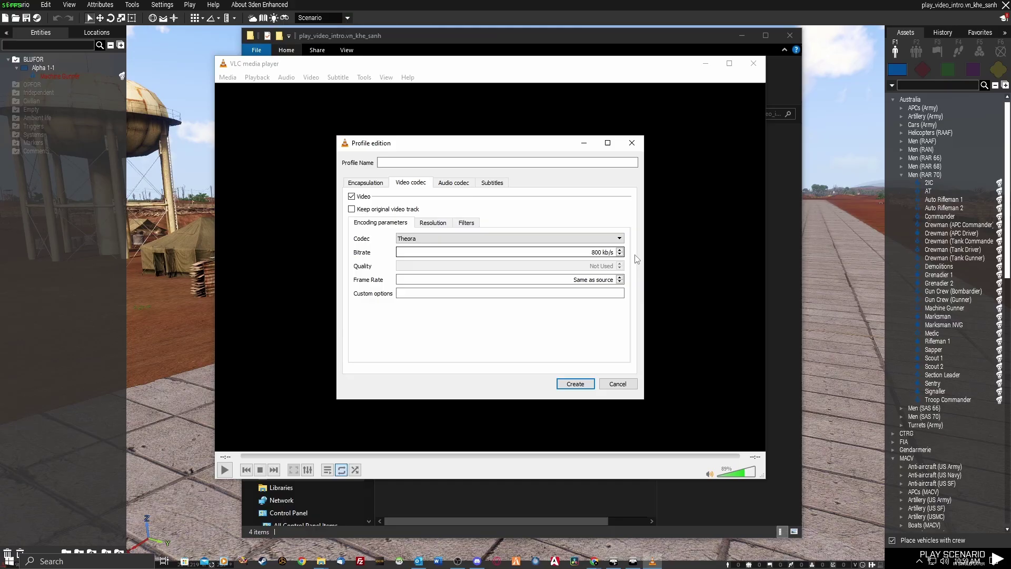
Step: Set the profile's video bitrate to 784 kb/s and recheck its encapsulation settings
left_click(620, 254)
left_click(620, 250)
left_click(620, 255)
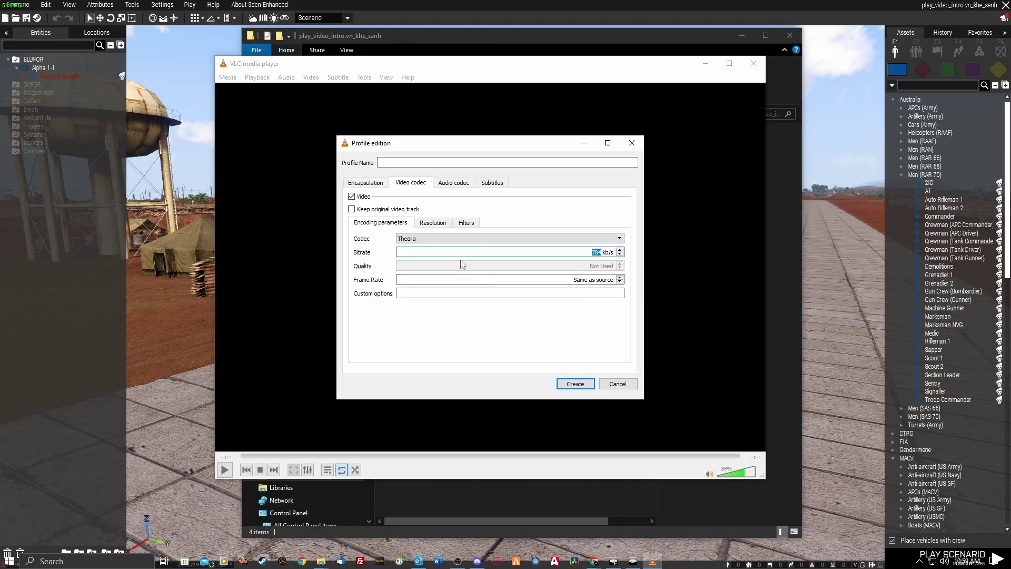
left_click(369, 184)
left_click(400, 184)
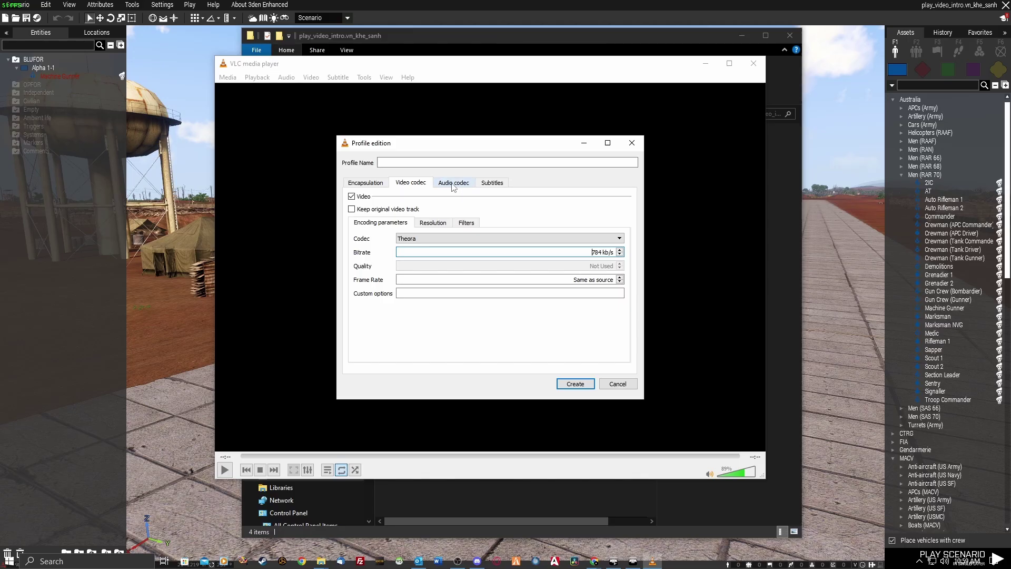
Step: Enable audio in the profile with the Vorbis codec and a 44100 Hz sample rate
left_click(452, 184)
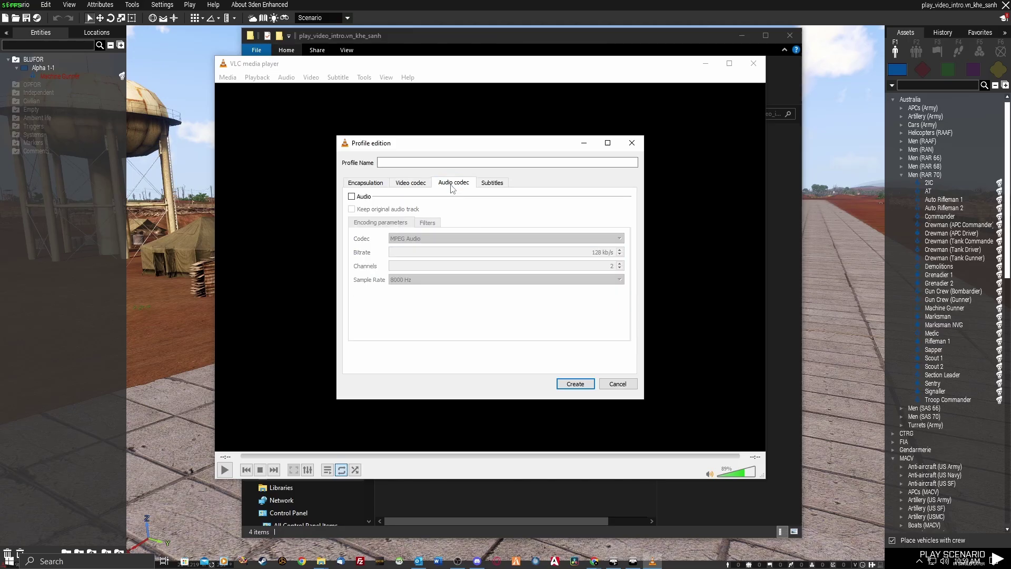
left_click(352, 196)
left_click(604, 238)
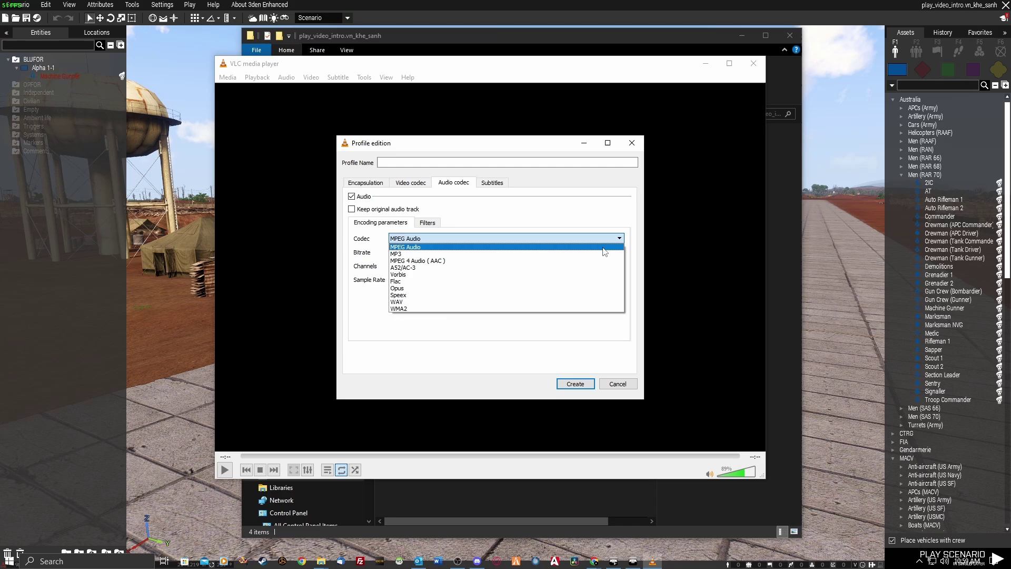
left_click(404, 276)
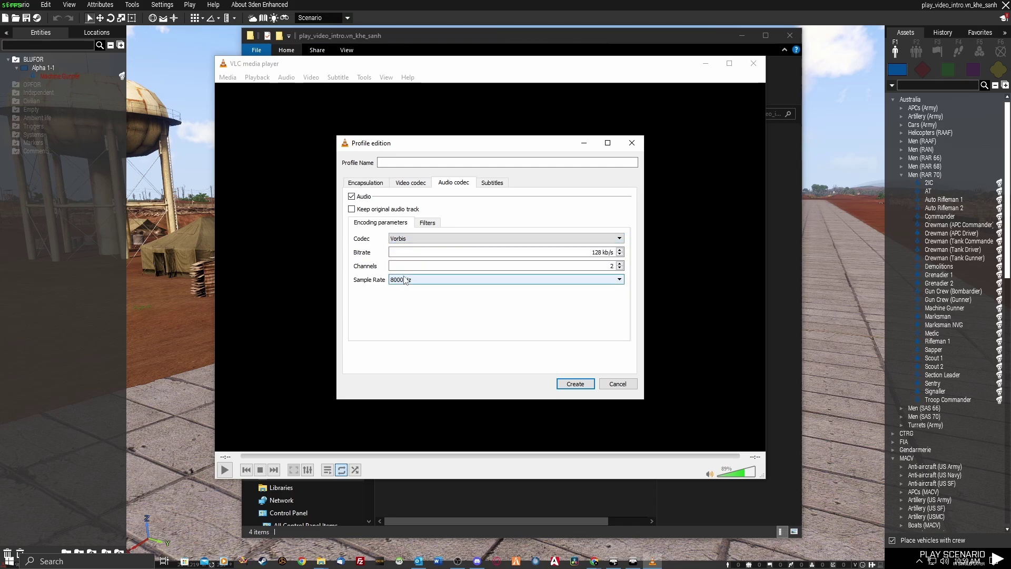
left_click(620, 283)
left_click(505, 311)
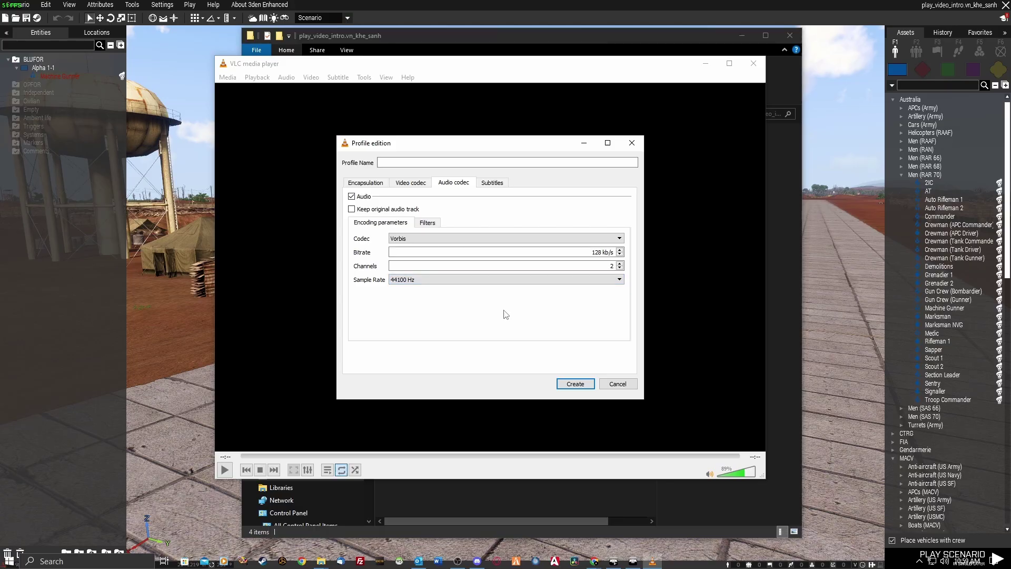
Step: Review the video codec and encapsulation settings, name the profile ogv2 and create it
left_click(411, 183)
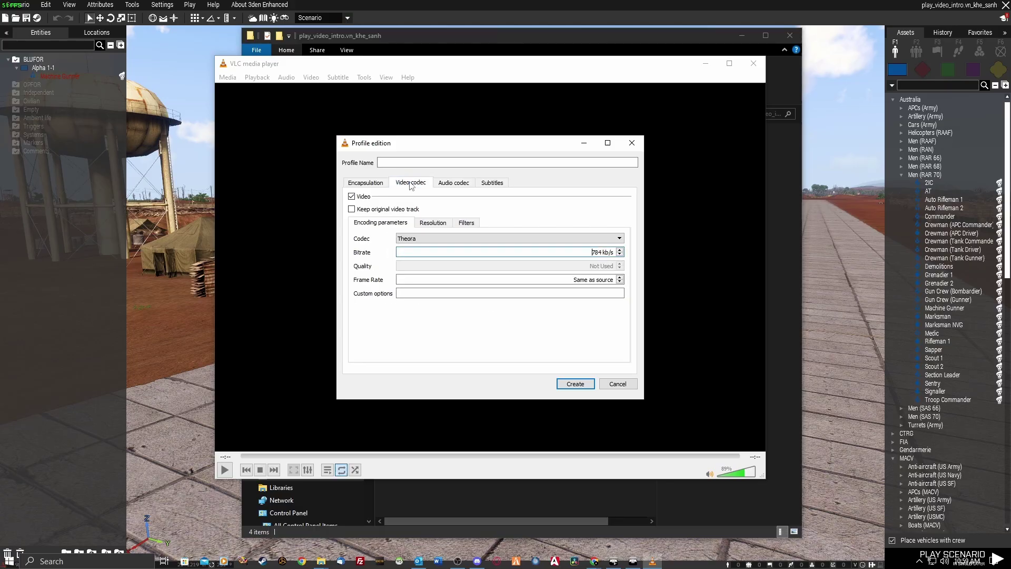
left_click(366, 183)
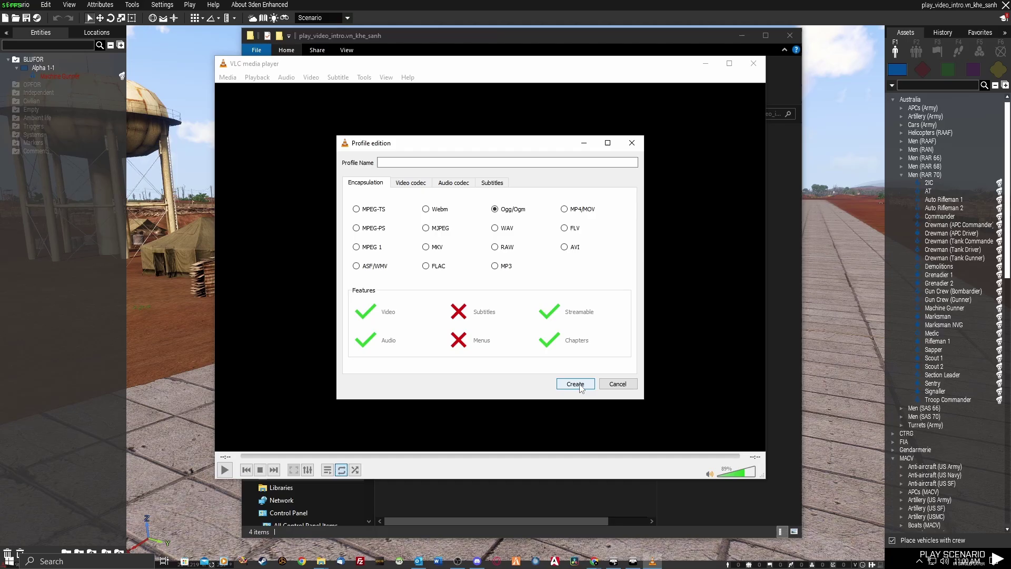
left_click(393, 163)
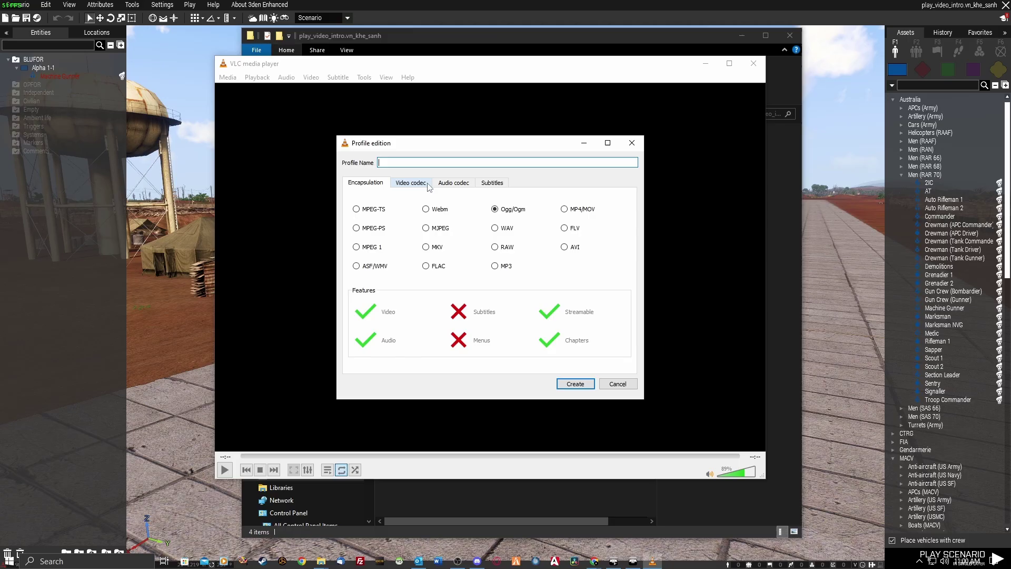
type("ogv2")
left_click(575, 383)
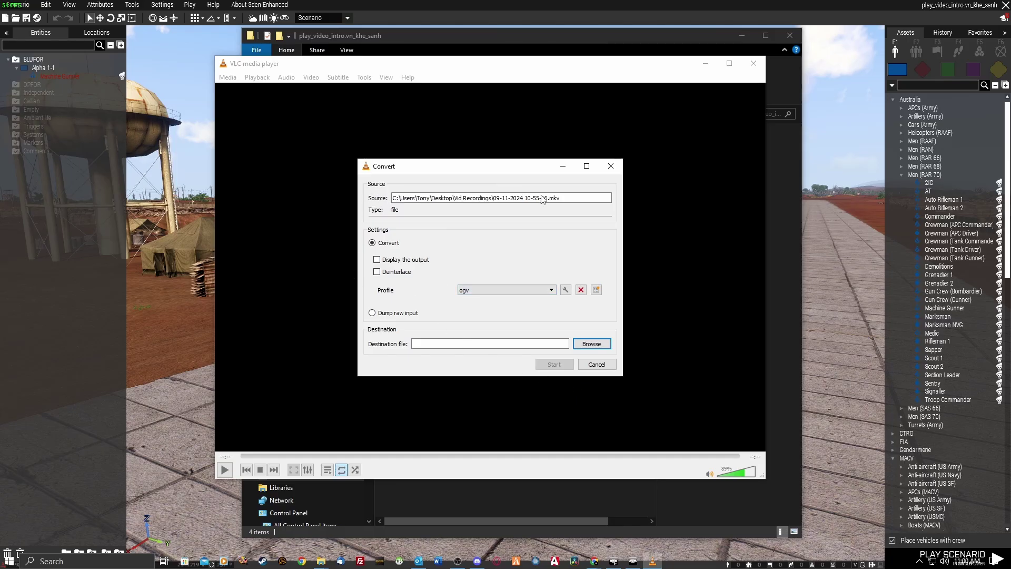
Step: Choose ogv2 as the profile for the conversion
left_click(551, 289)
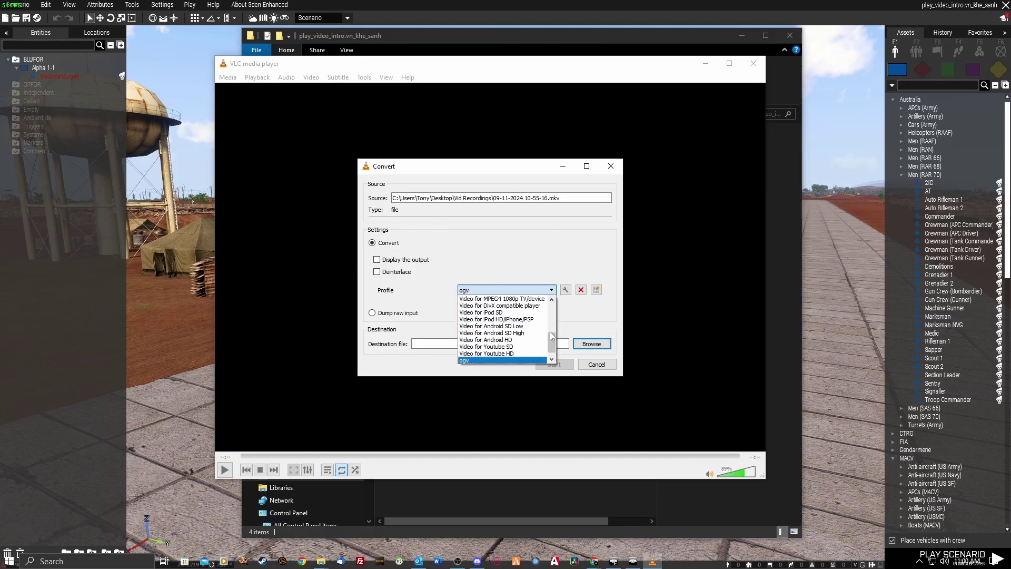
scroll(551, 336, "up", 3)
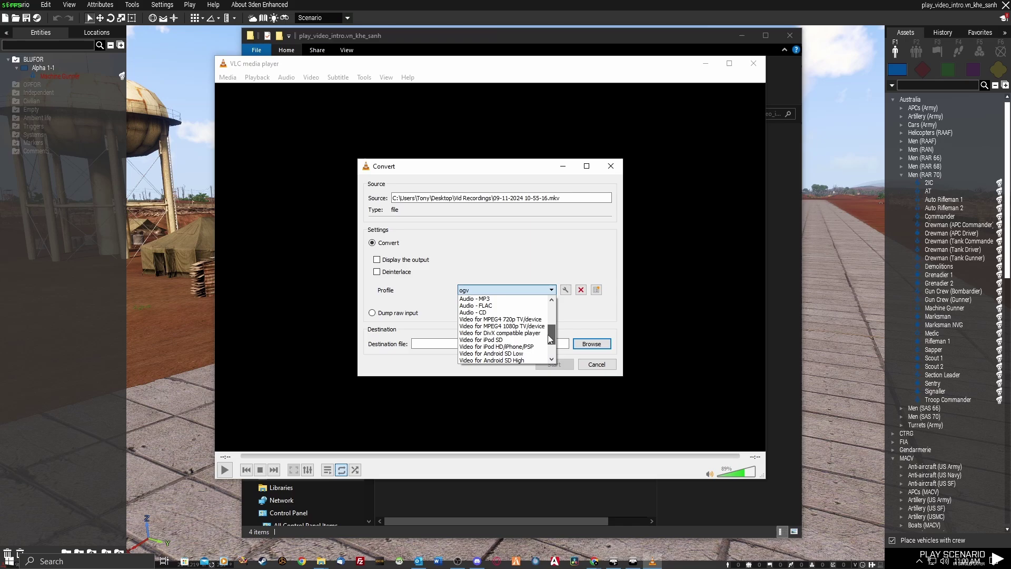
scroll(550, 338, "down", 5)
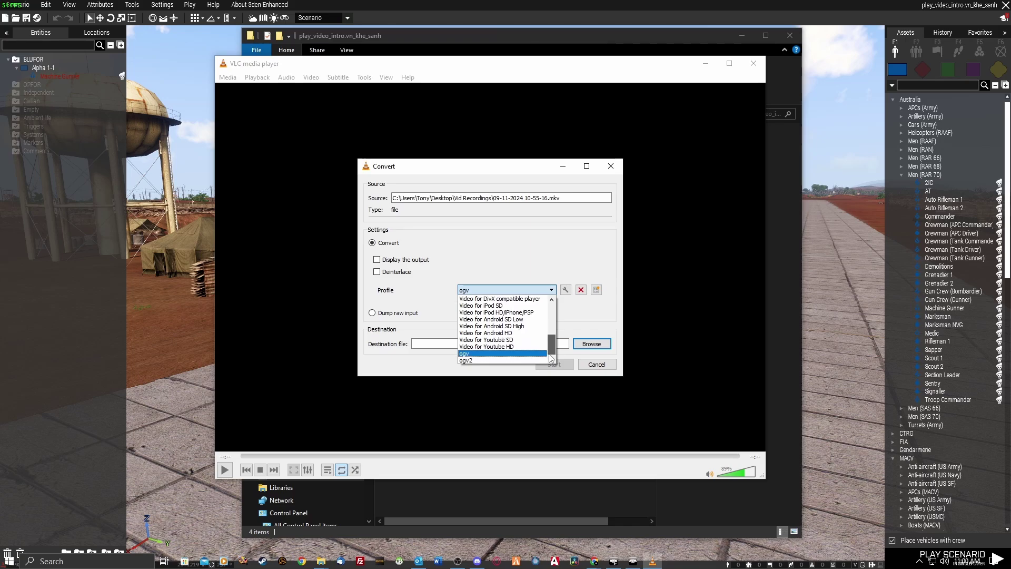
left_click(470, 361)
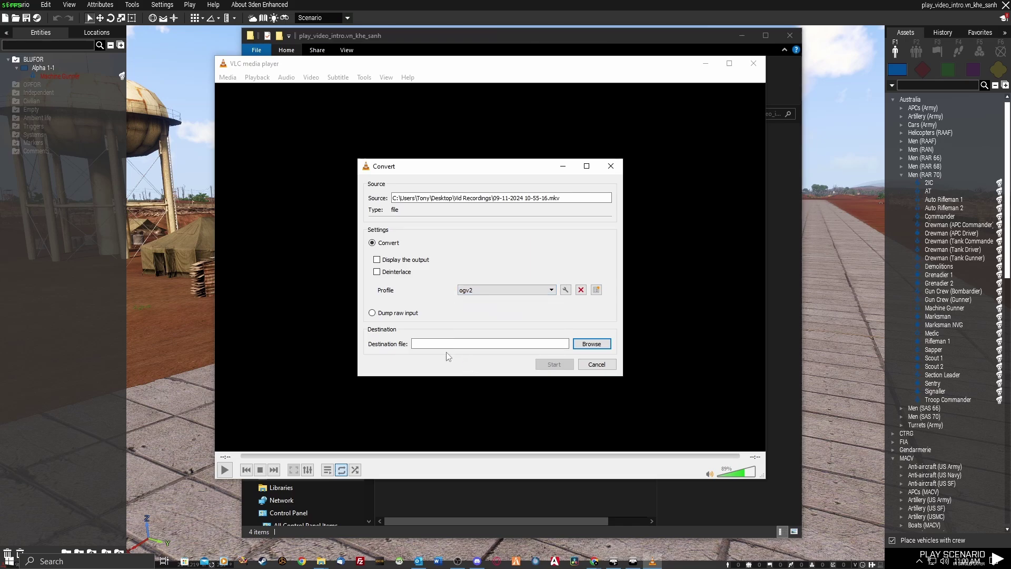
Step: Name the destination file ogvtest in the Vid Recordings folder and set the save type to All (*.*)
left_click(591, 343)
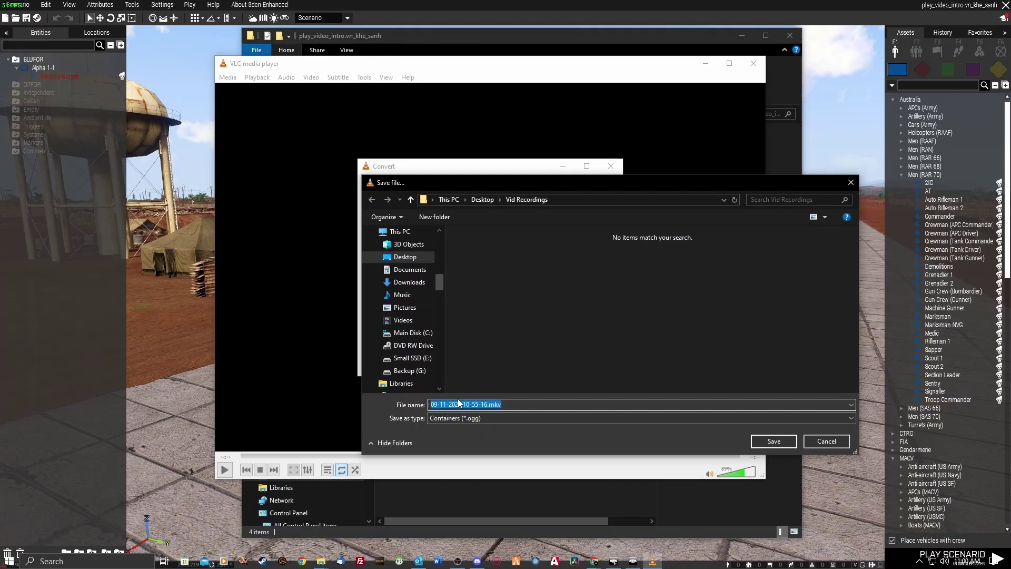
left_click(488, 404)
left_click_drag(488, 404, 393, 405)
type("ogv")
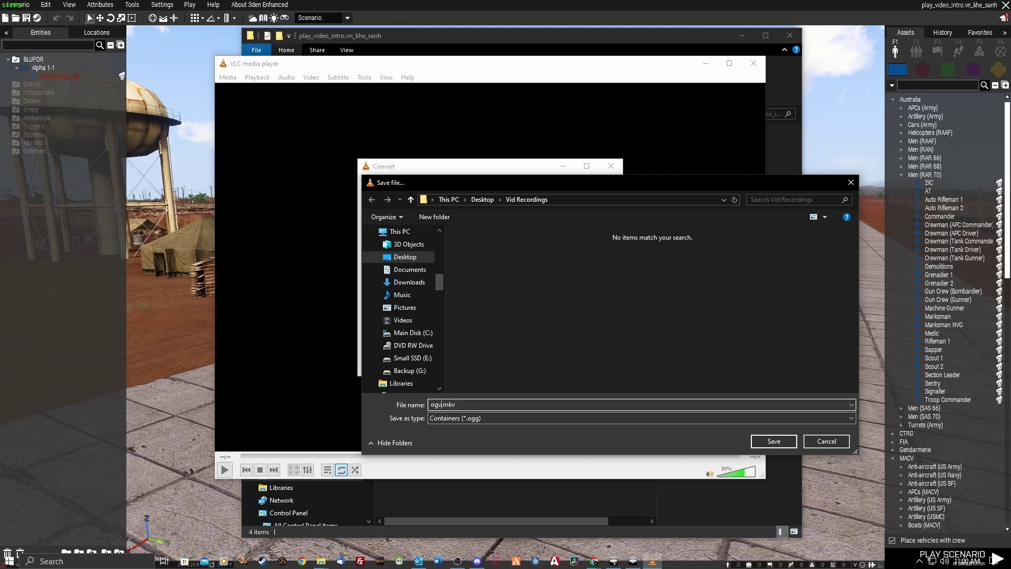
type("test")
left_click(495, 418)
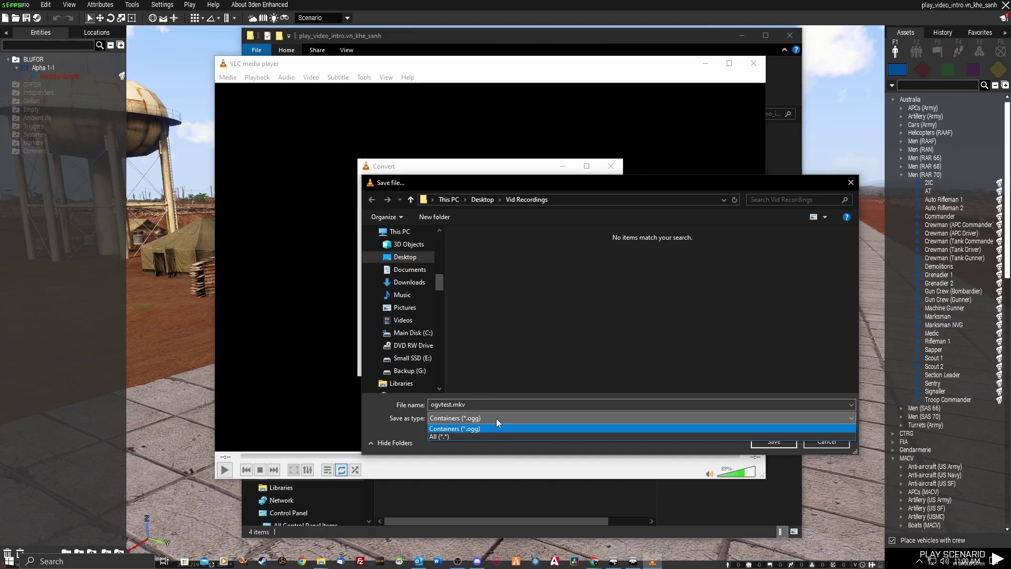
left_click(440, 436)
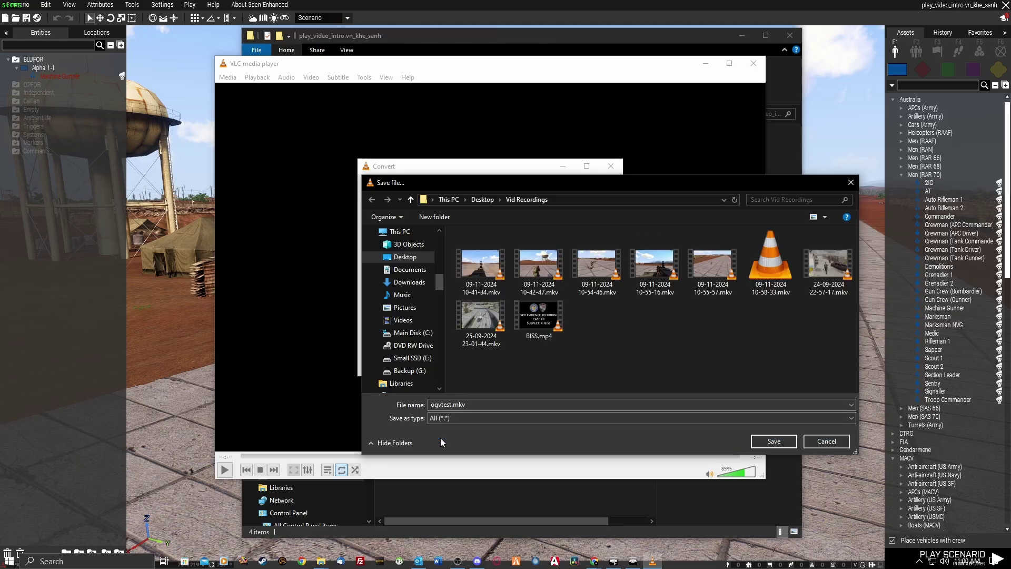
Step: Replace the destination file's extension with ogv and confirm ogvtest.ogv as the output file
left_click(496, 404)
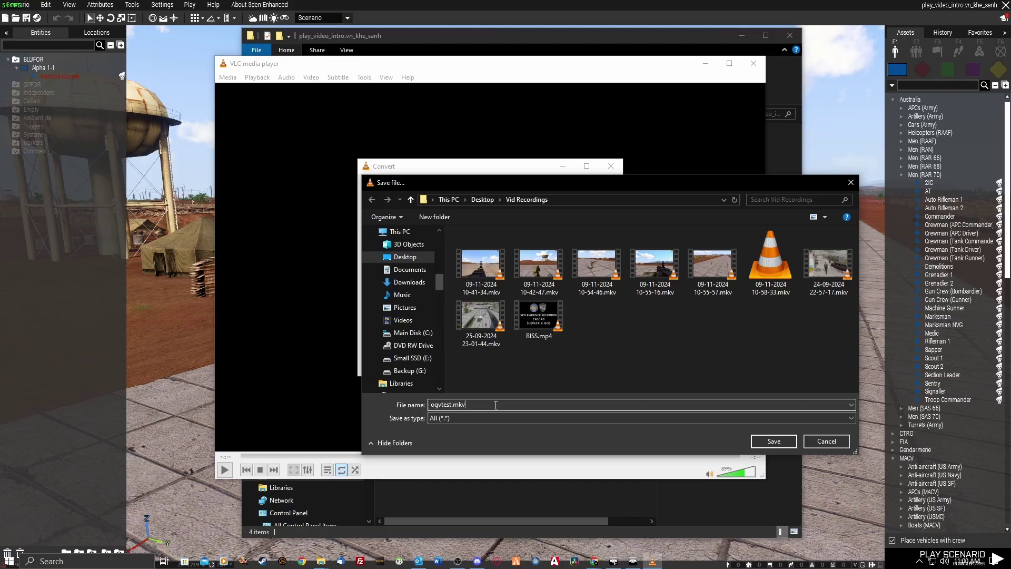
key("BackSpace")
key("BackSpace")
key("BackSpace")
type("ogv")
left_click(771, 440)
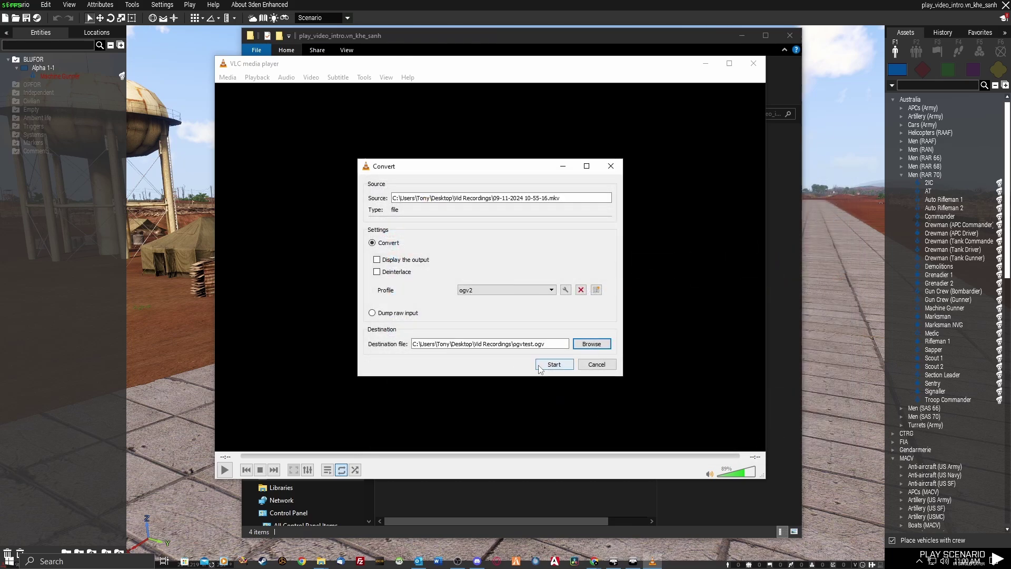
Step: Start the conversion with the ogv2 profile and overwrite the existing ogvtest.ogv output file
left_click(554, 365)
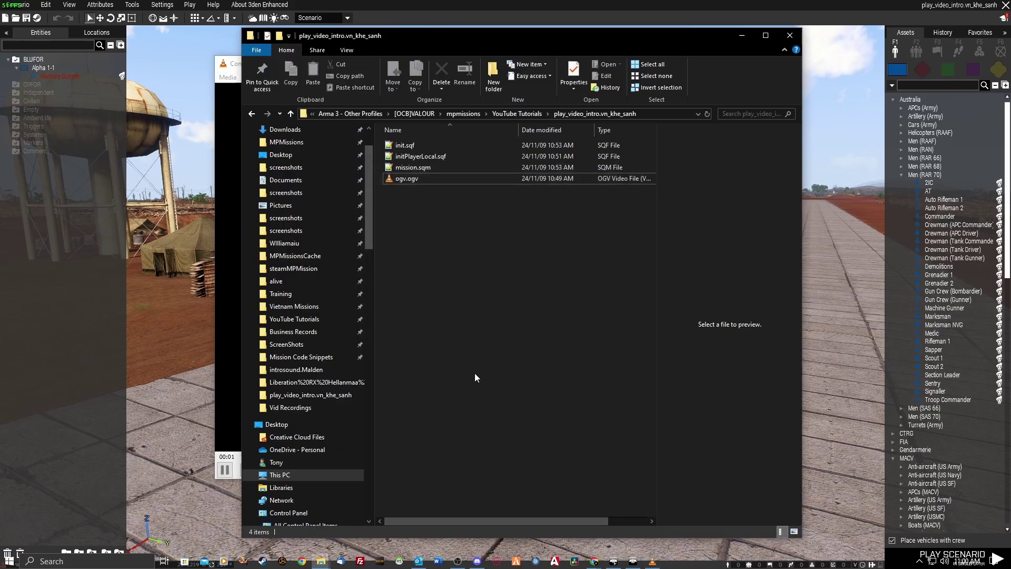
left_click(651, 561)
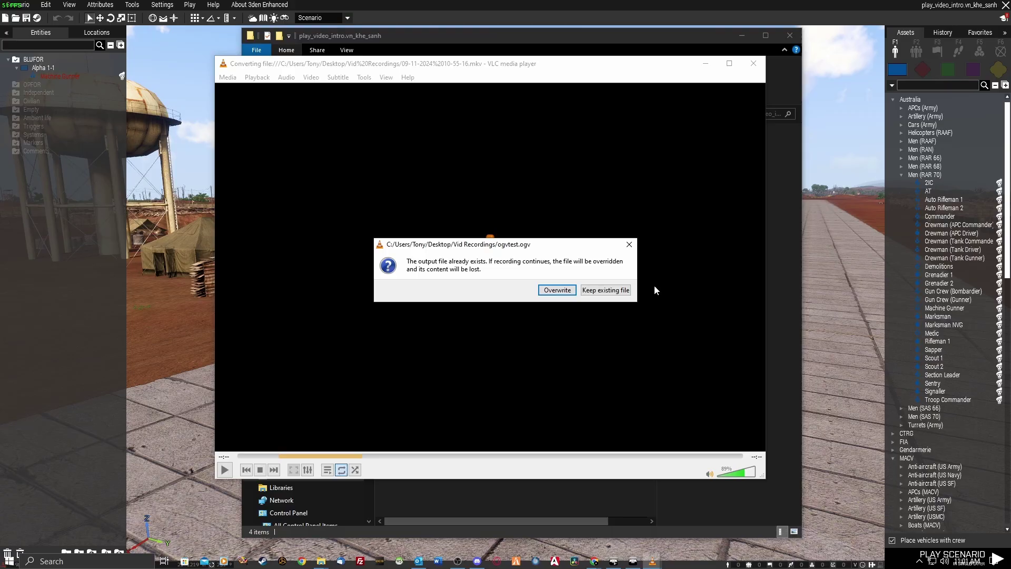
left_click(607, 290)
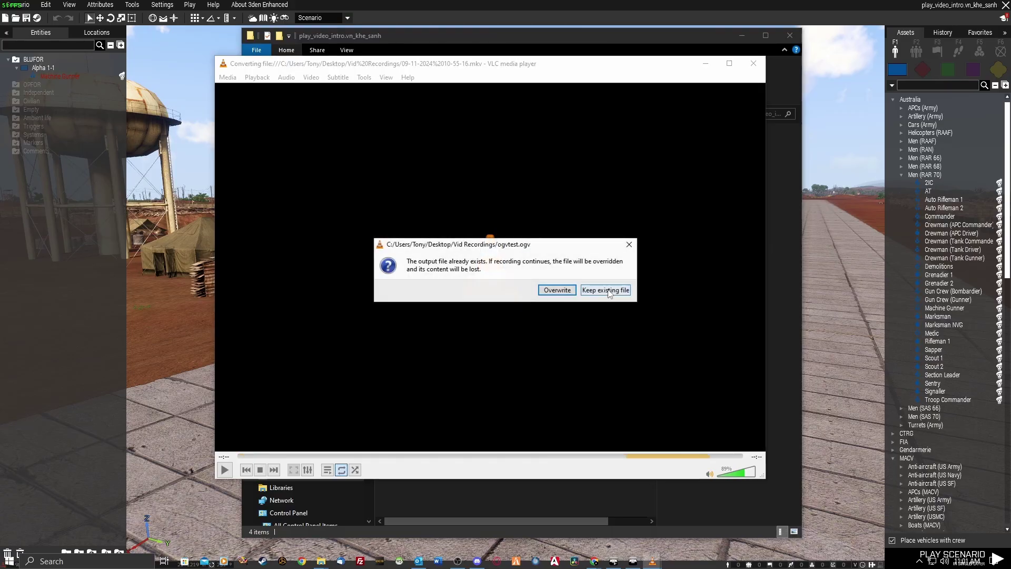
left_click(607, 289)
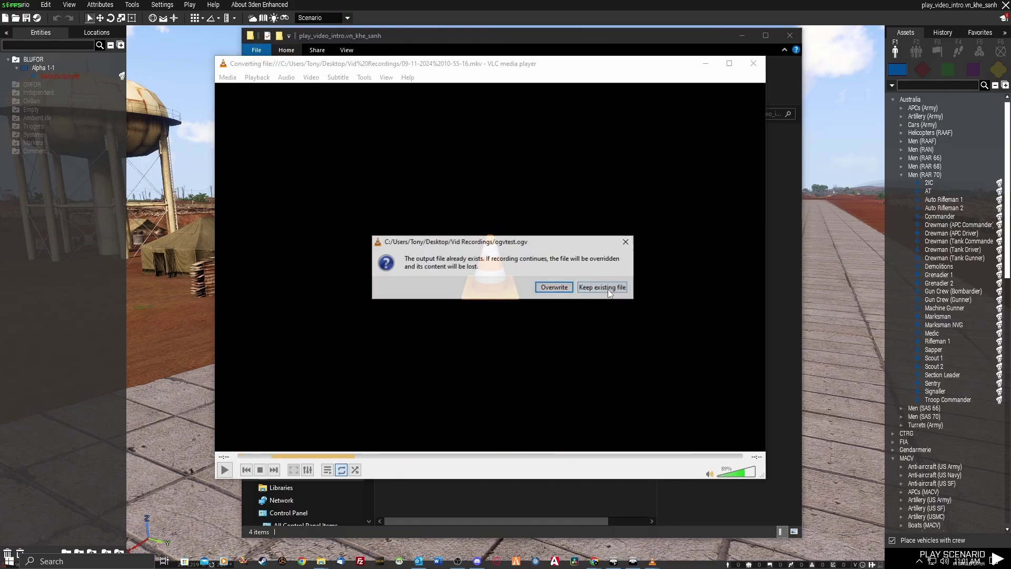
left_click(607, 289)
left_click(552, 288)
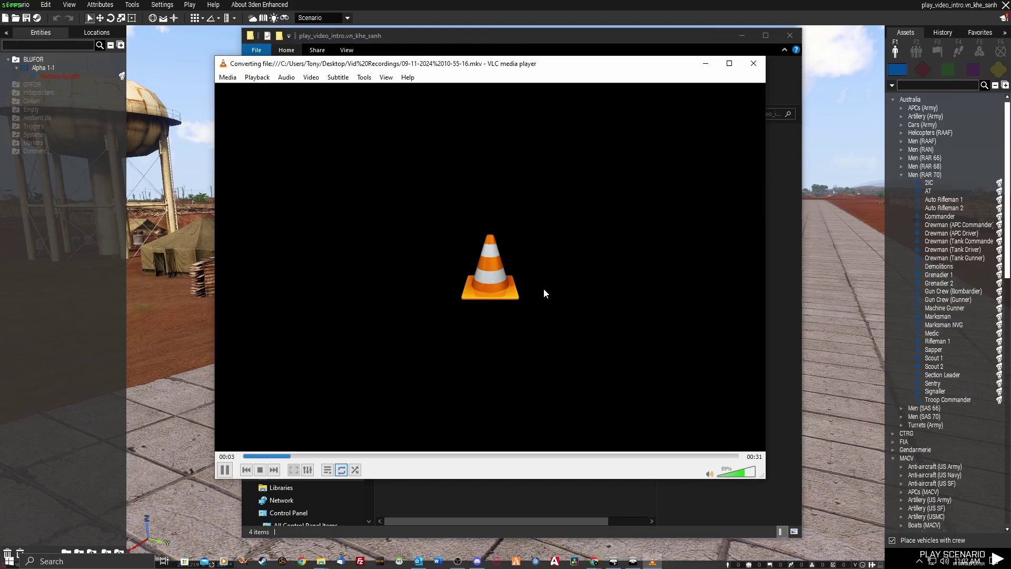
Step: Open the Vid Recordings folder on the Desktop in File Explorer and close VLC once the conversion has finished
left_click(531, 498)
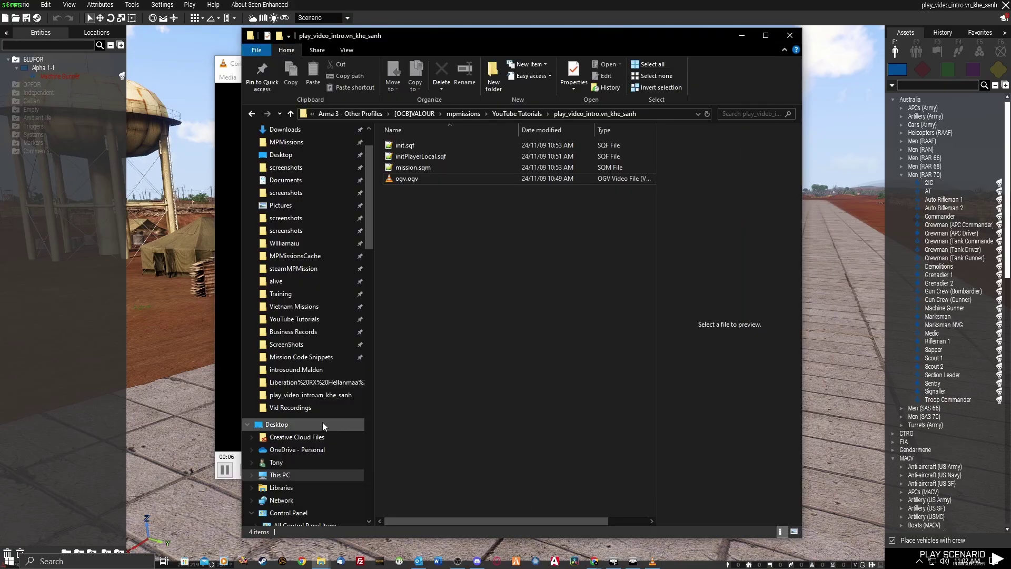
left_click(281, 154)
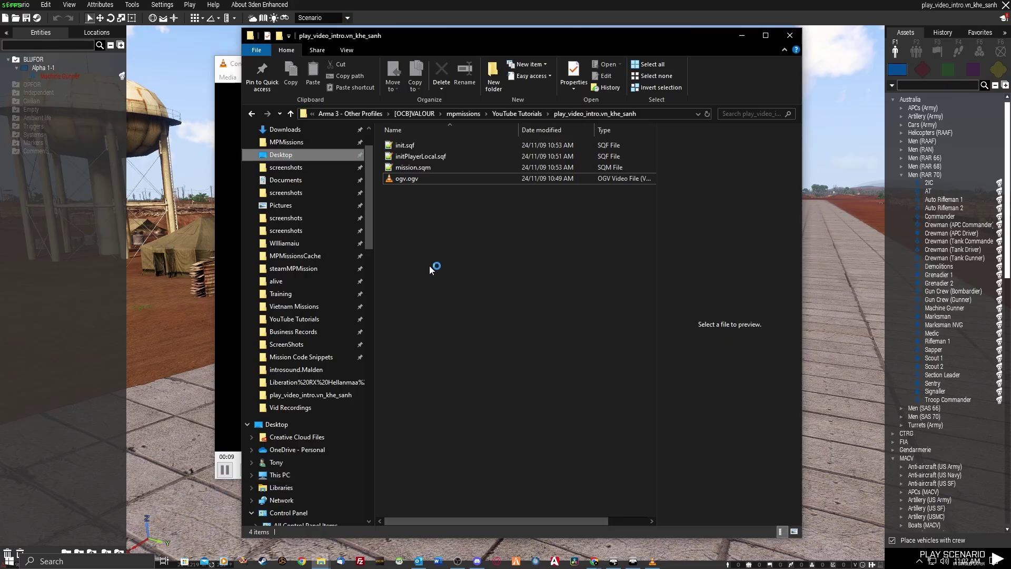
scroll(492, 440, "down", 2)
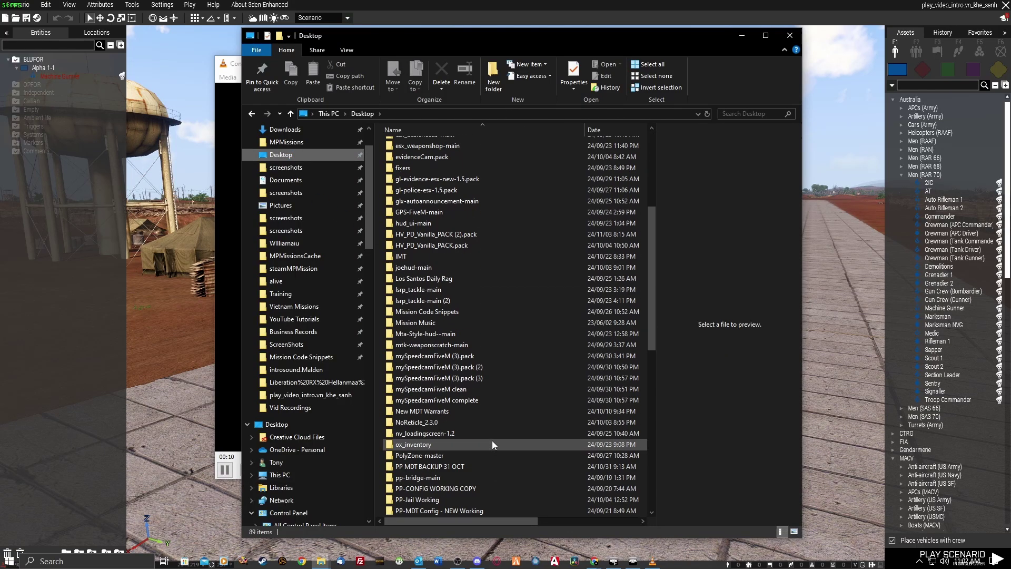
scroll(491, 443, "down", 14)
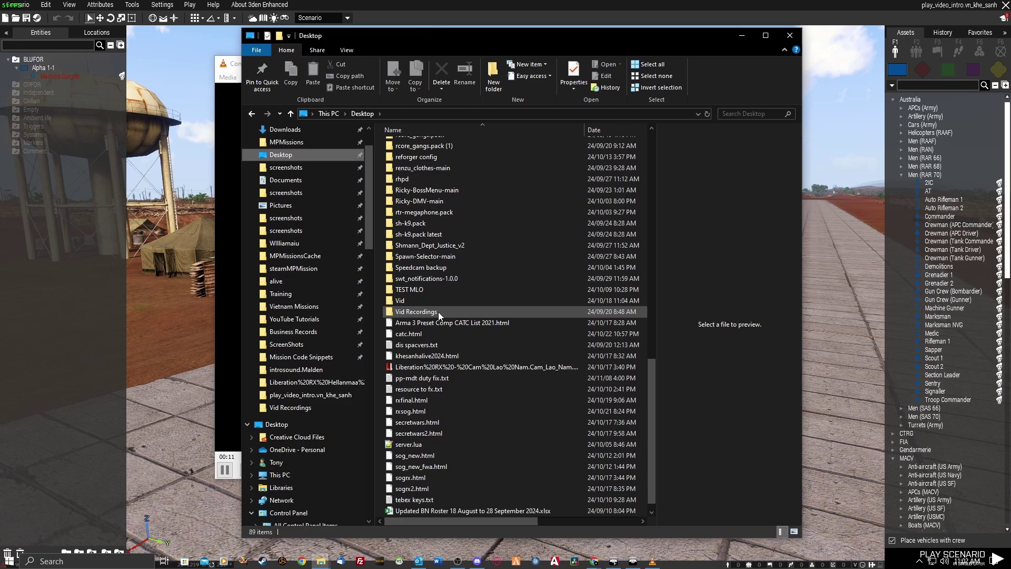
left_click(439, 316)
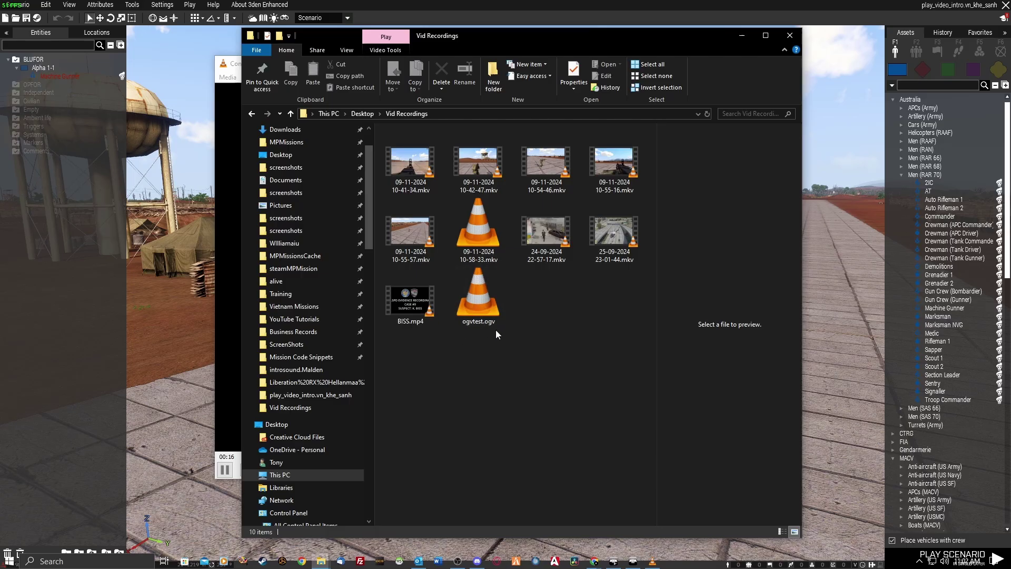
left_click(652, 561)
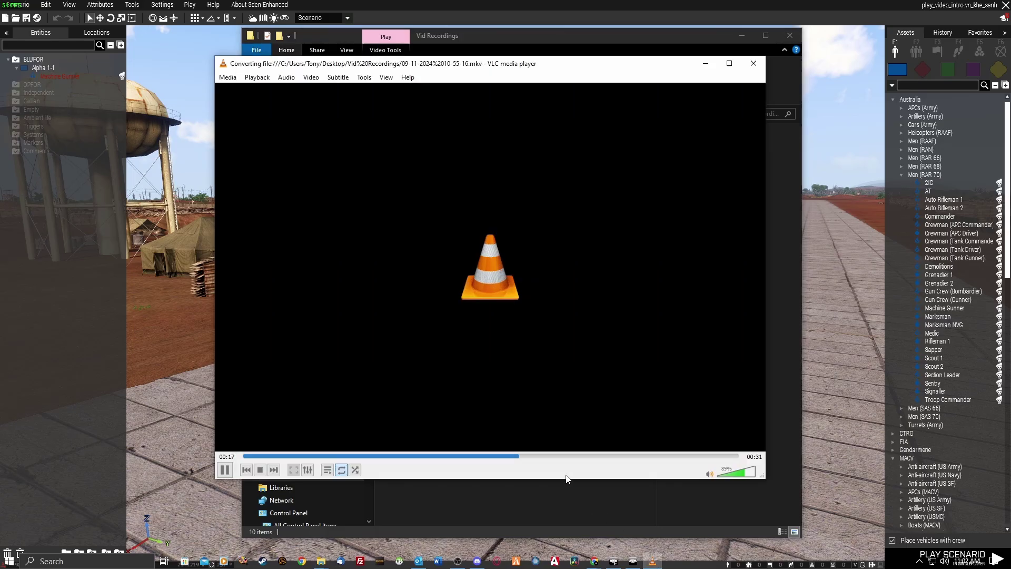
left_click(752, 64)
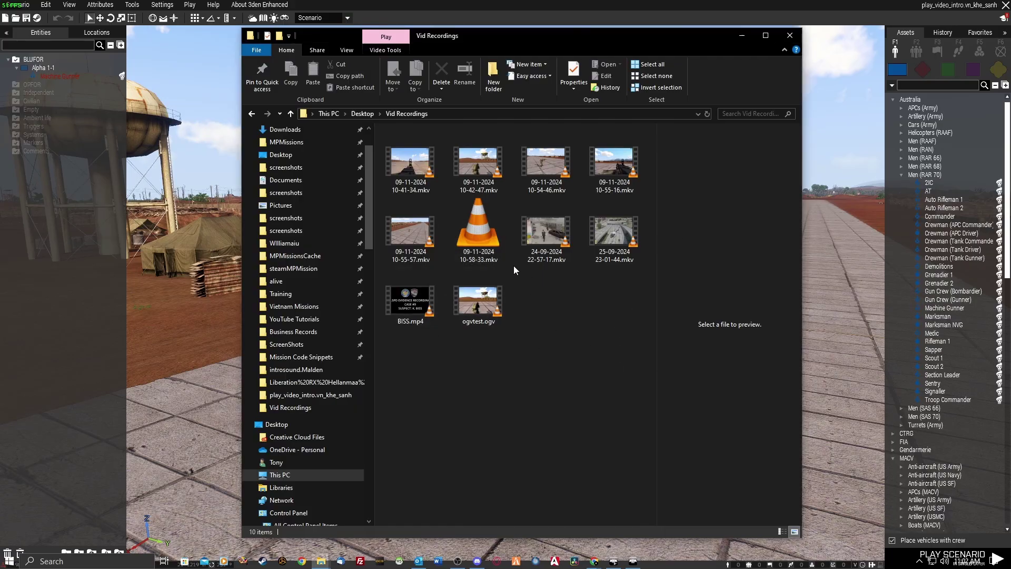
Step: Play ogvtest.ogv to check the converted video, close the player and deselect the file
left_click(478, 303)
double_click(478, 300)
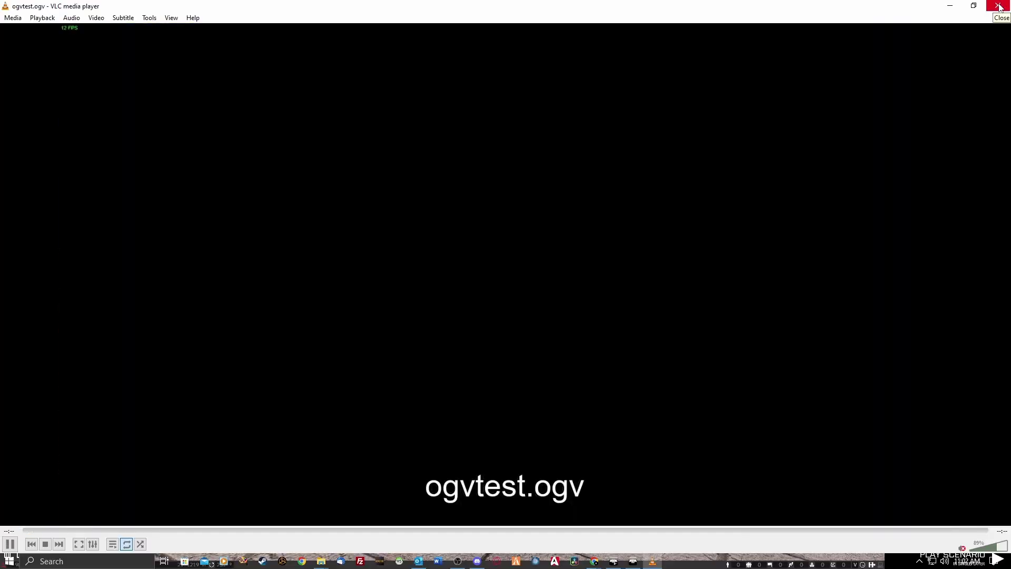
left_click(998, 6)
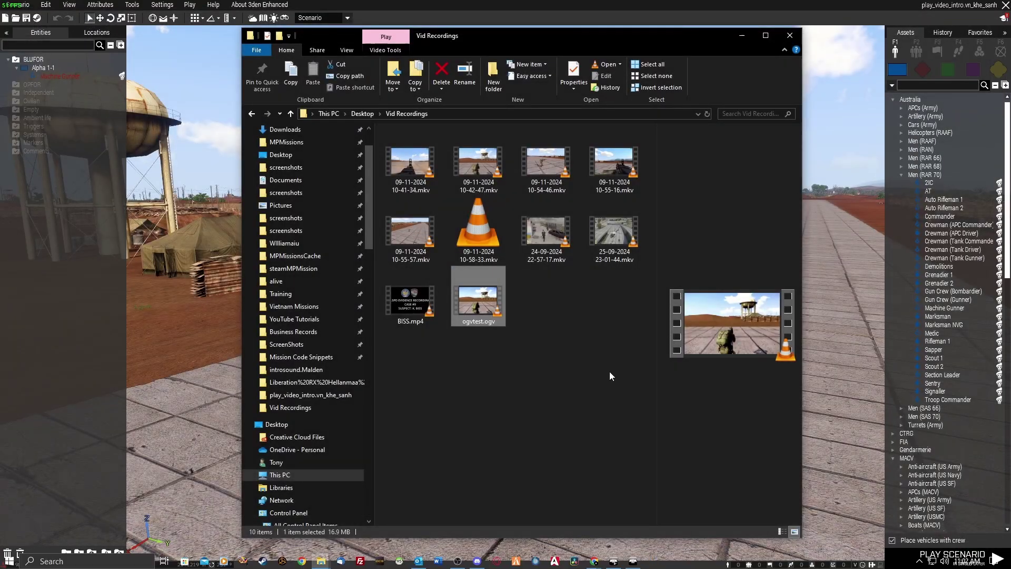
left_click(544, 367)
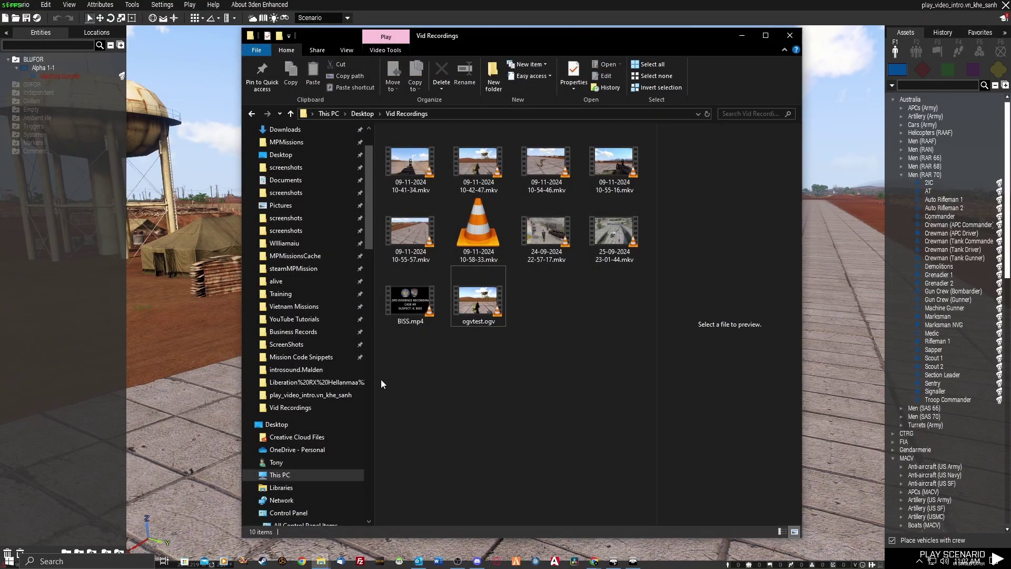
Step: Open the play_video_intro.vn_khe_sanh mission folder and review the titleText and sleep lines in init.sqf
left_click(308, 395)
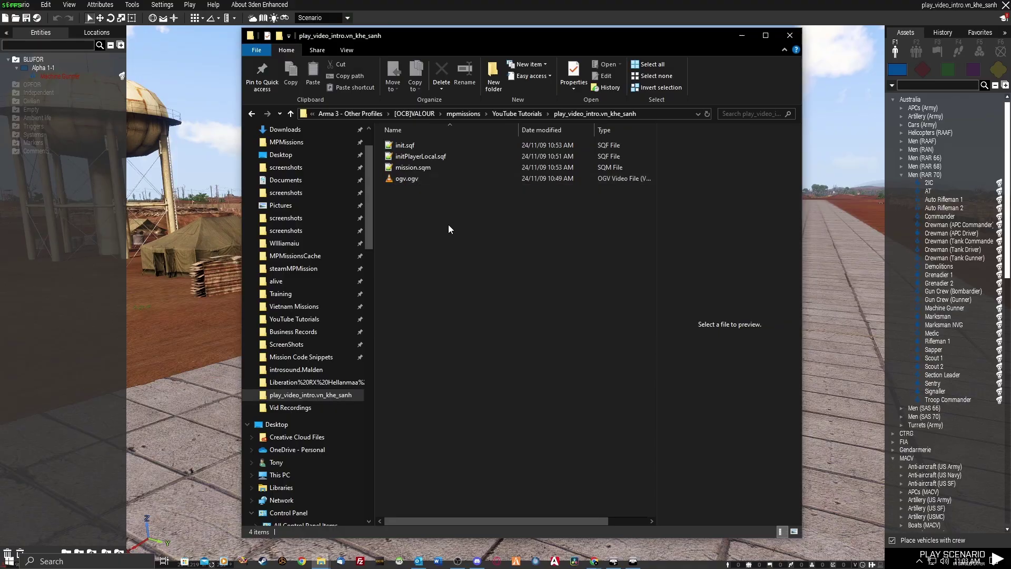
mouse_move(464, 35)
left_mouse_down()
mouse_move(469, 68)
mouse_move(467, 33)
left_mouse_up()
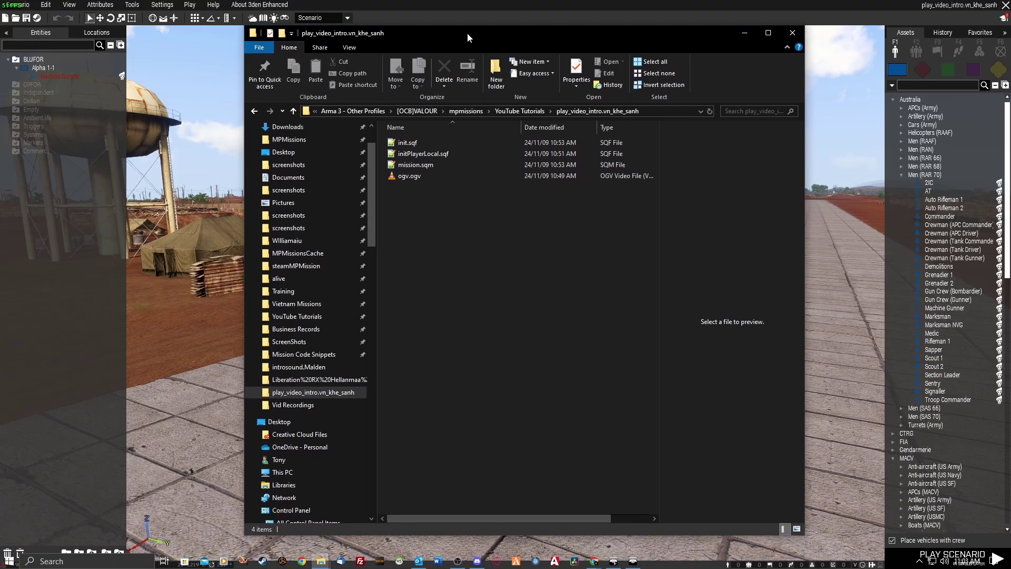
left_click(415, 141)
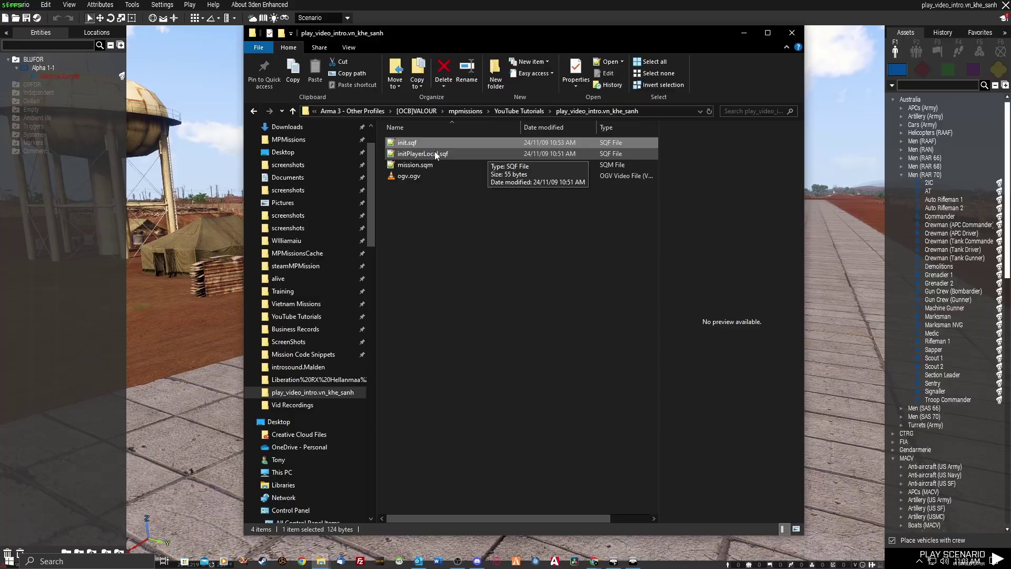
double_click(409, 143)
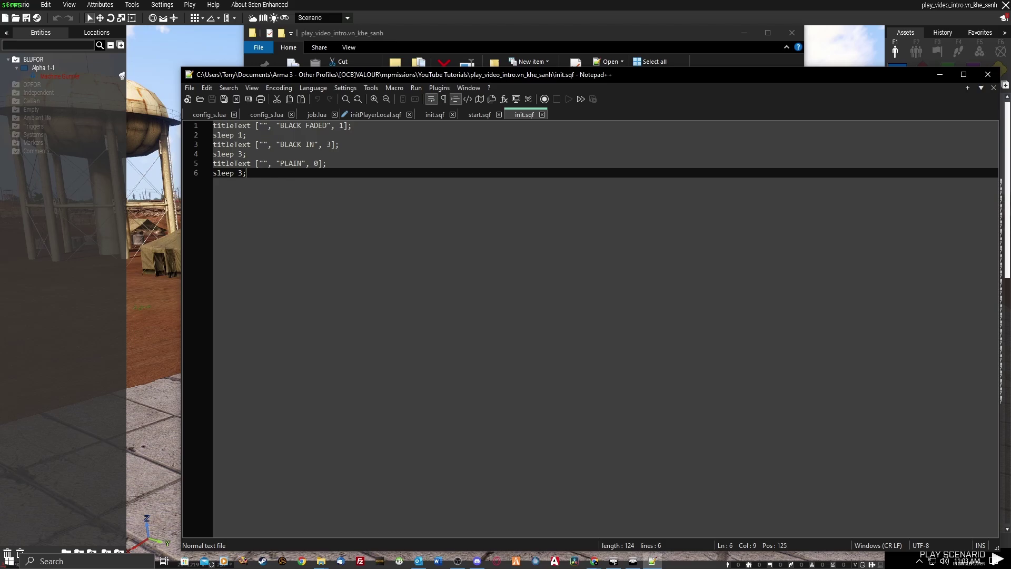
left_click(986, 76)
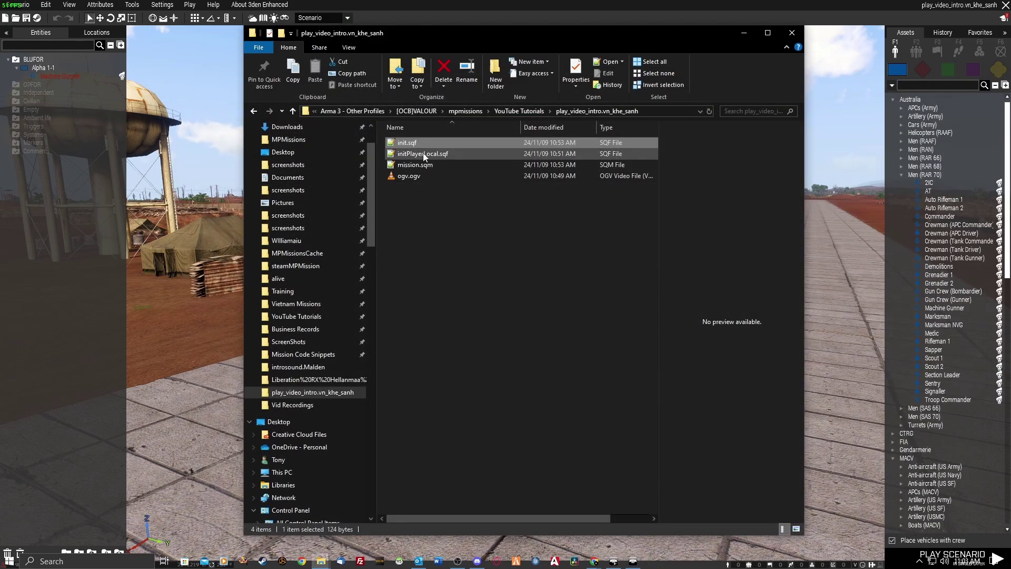
Step: Review the BIS_fnc_PlayVideo call in initPlayerLocal.sqf and check the matching ogv.ogv video in the mission folder
double_click(423, 153)
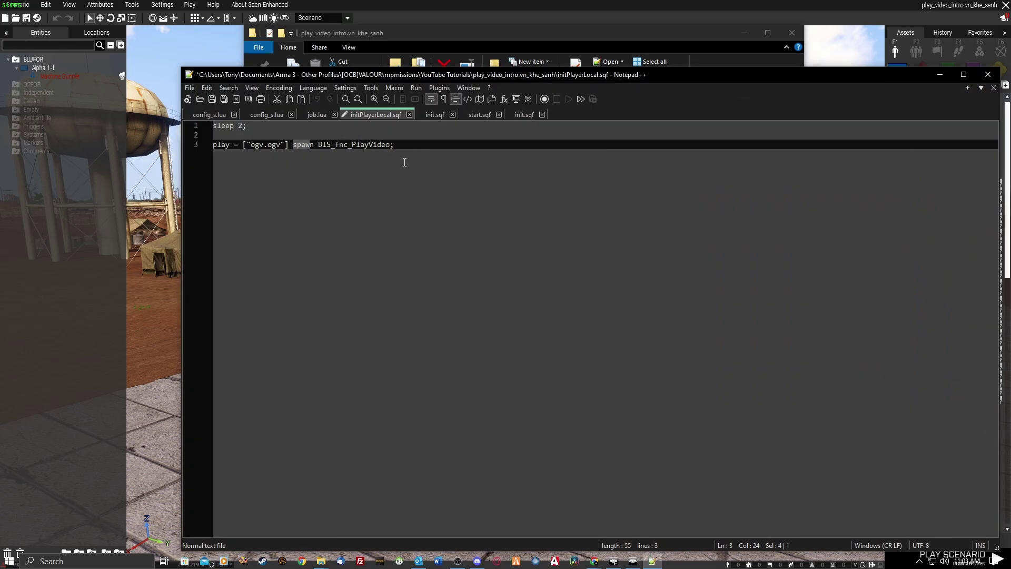
left_click(405, 162)
left_click(939, 74)
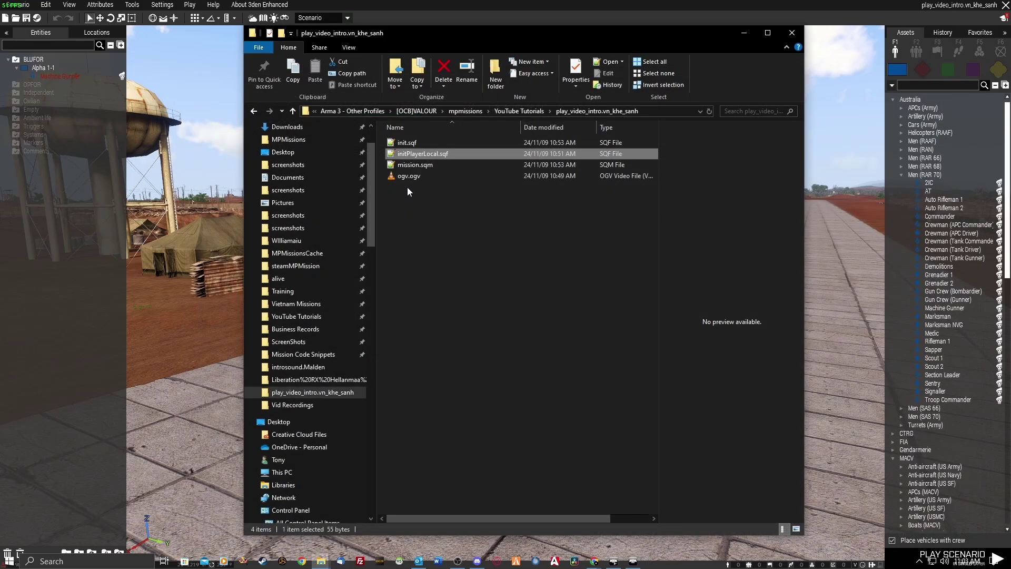
left_click(409, 176)
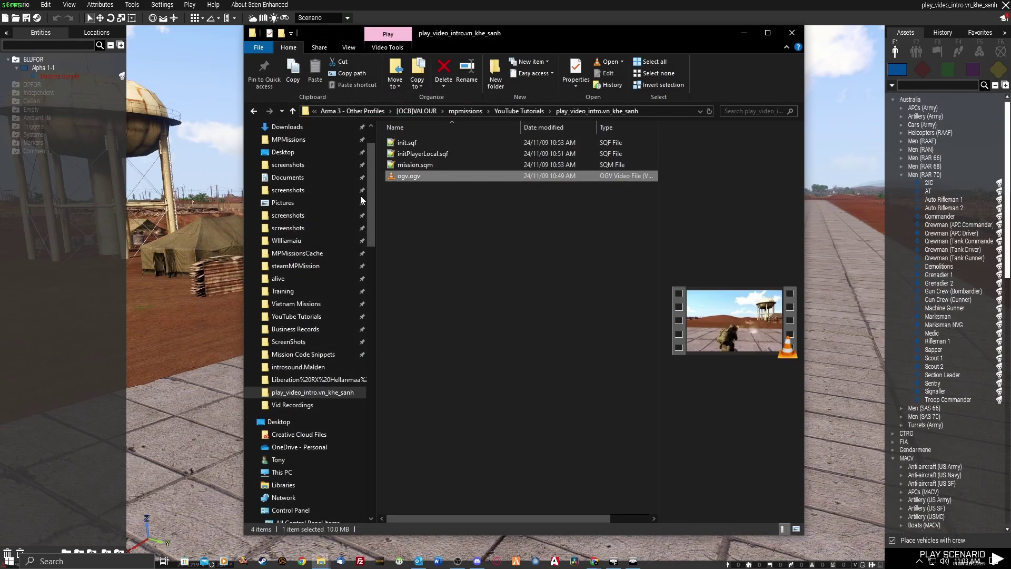
left_click(452, 230)
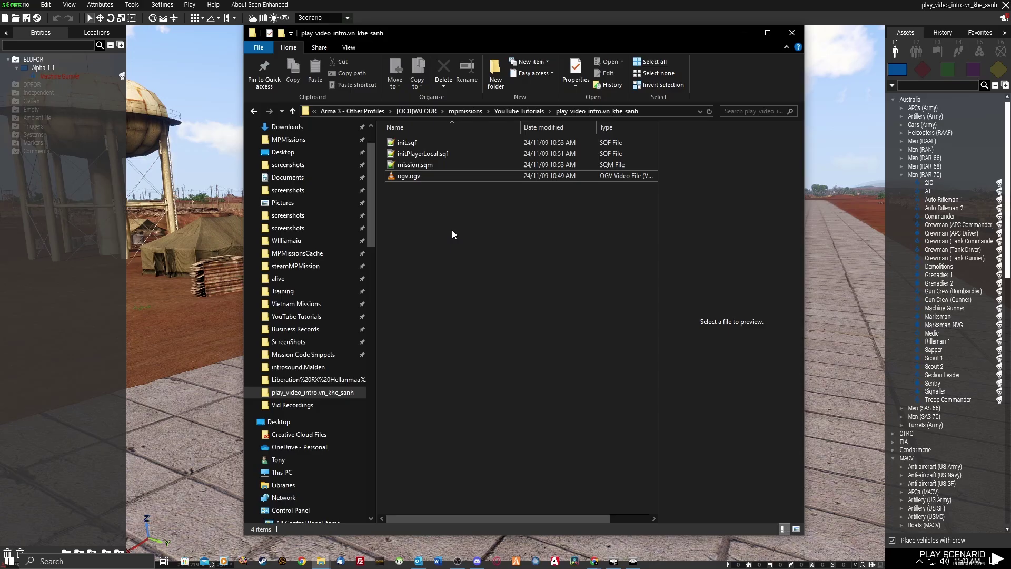
Step: Switch back to the Arma 3 Eden Editor and look around the soldier placed on the runway
left_click(191, 290)
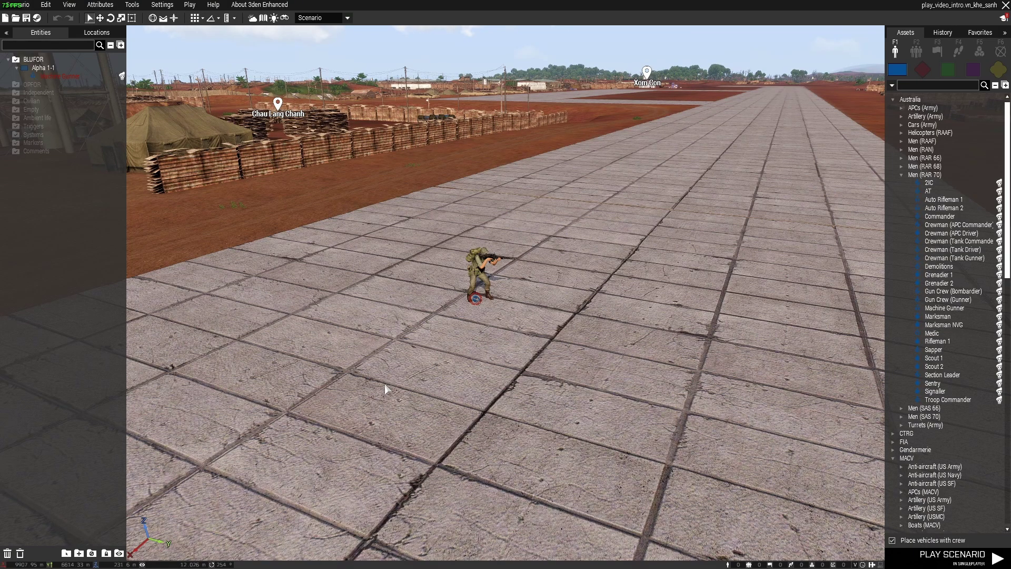
scroll(380, 389, "up", 5)
scroll(378, 381, "up", 5)
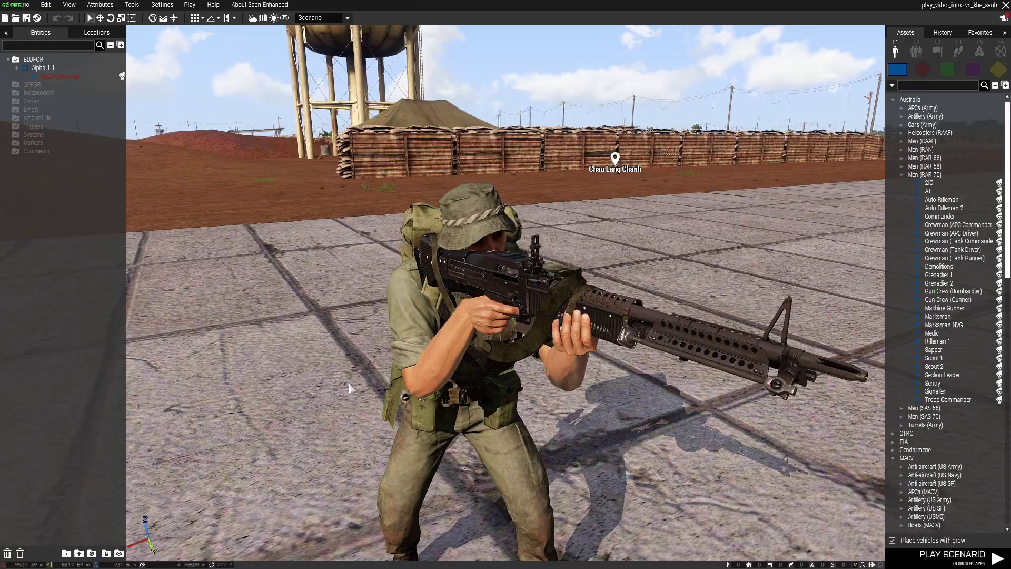
scroll(186, 382, "down", 3)
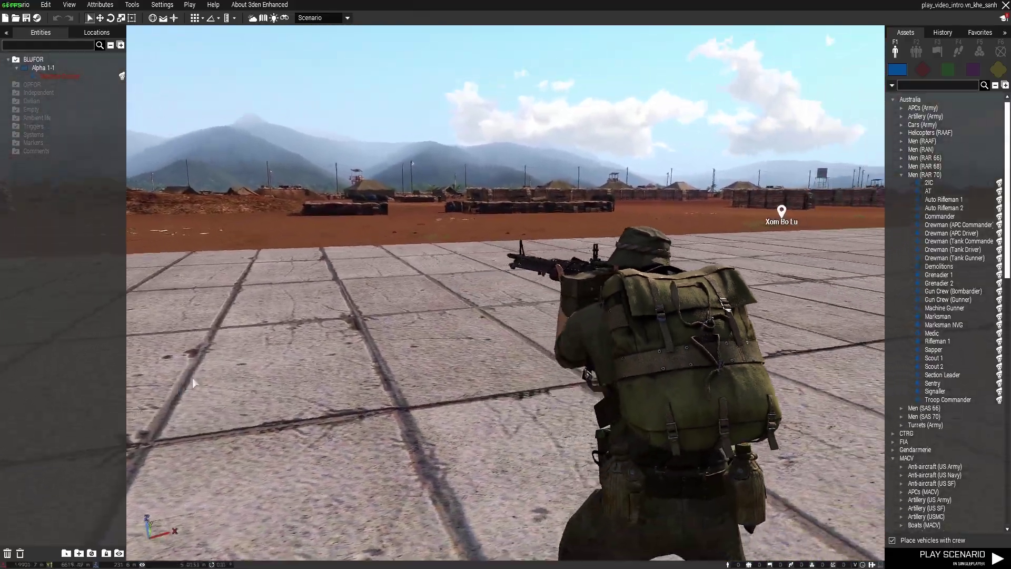